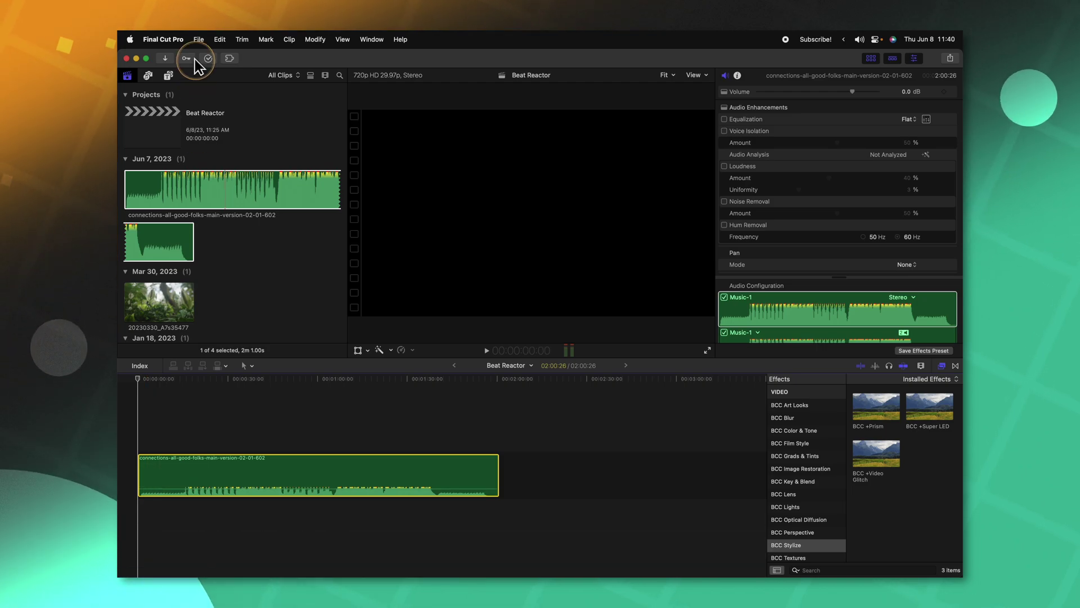
# Find the Shapes generator, place it above the music and stretch it to the song's end
pyautogui.click(168, 75)
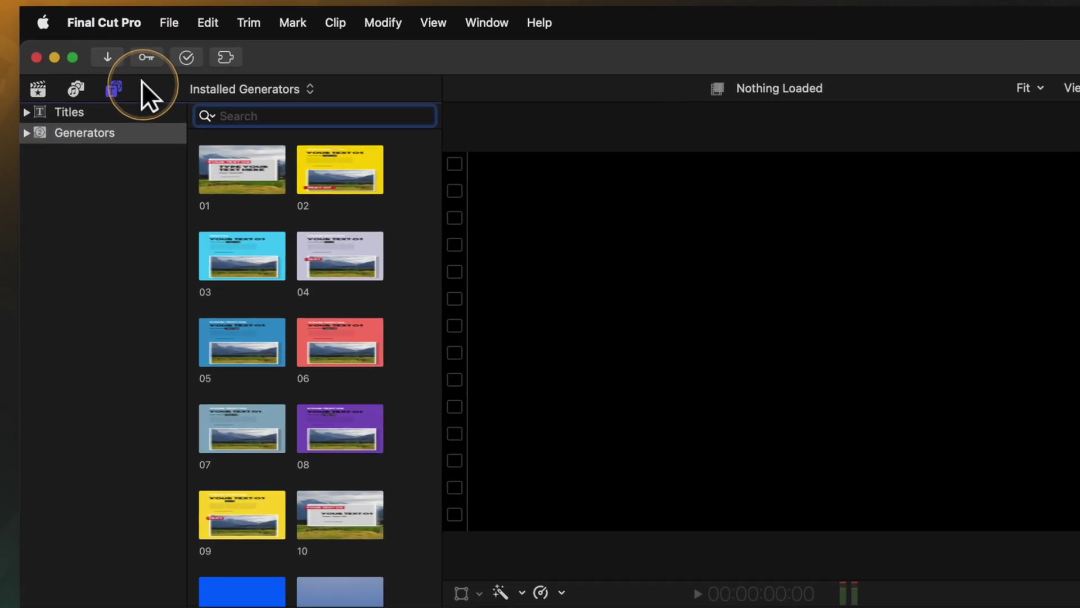
pyautogui.write('shapes')
pyautogui.moveTo(311, 144); pyautogui.dragTo(323, 415)
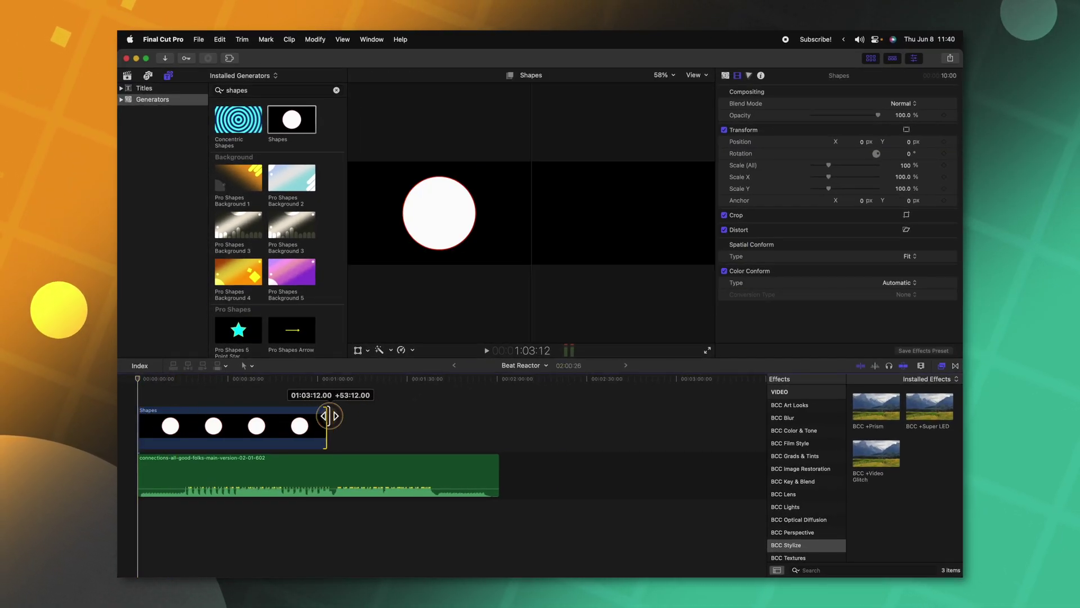
pyautogui.click(473, 428)
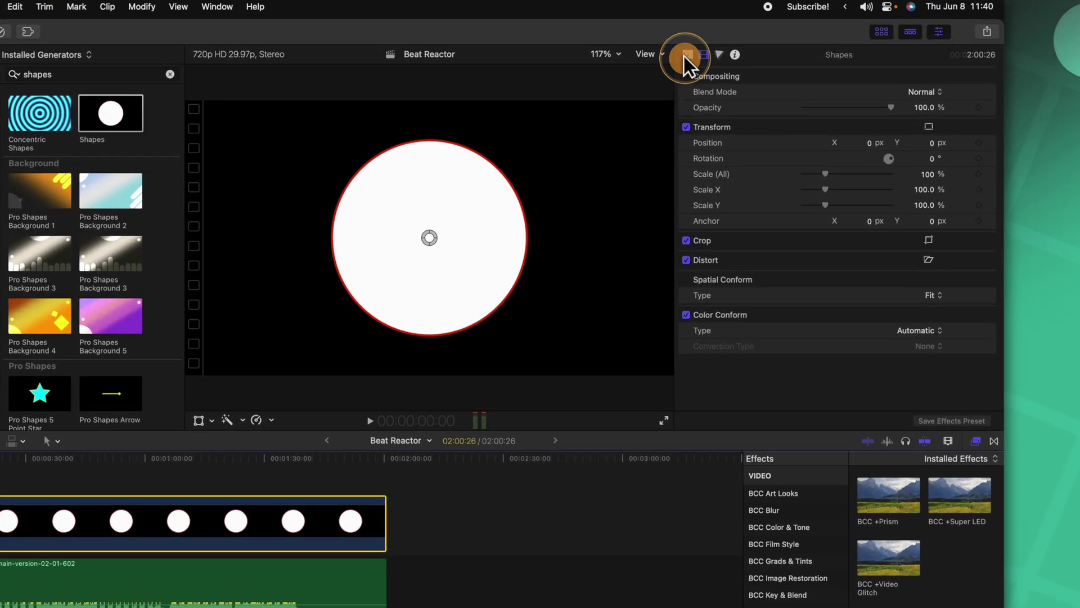
# Turn off the circle's fill and make its outline Orange
pyautogui.click(725, 76)
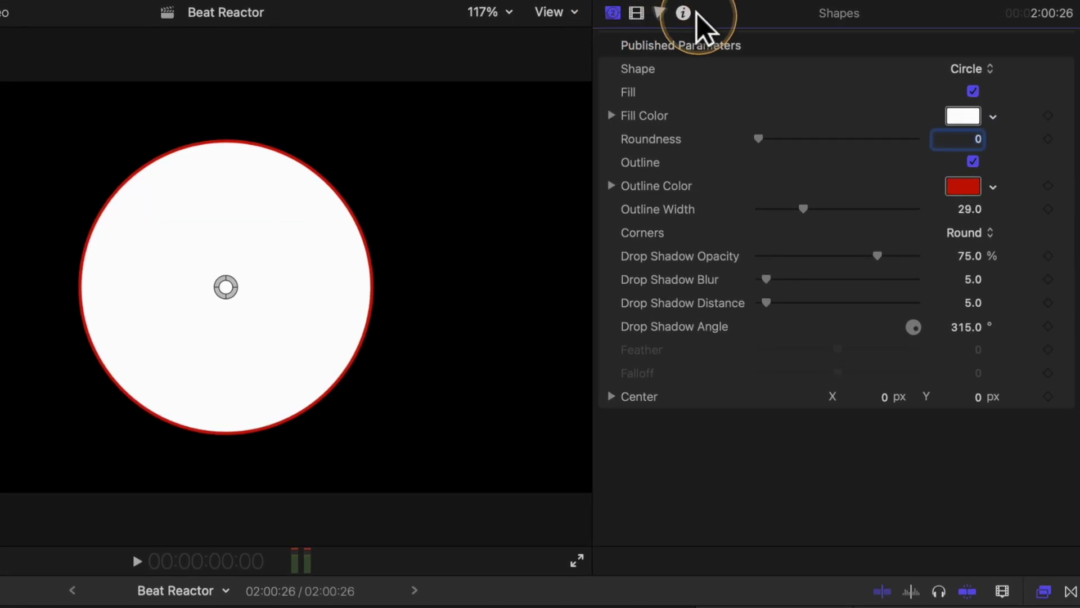
pyautogui.click(973, 92)
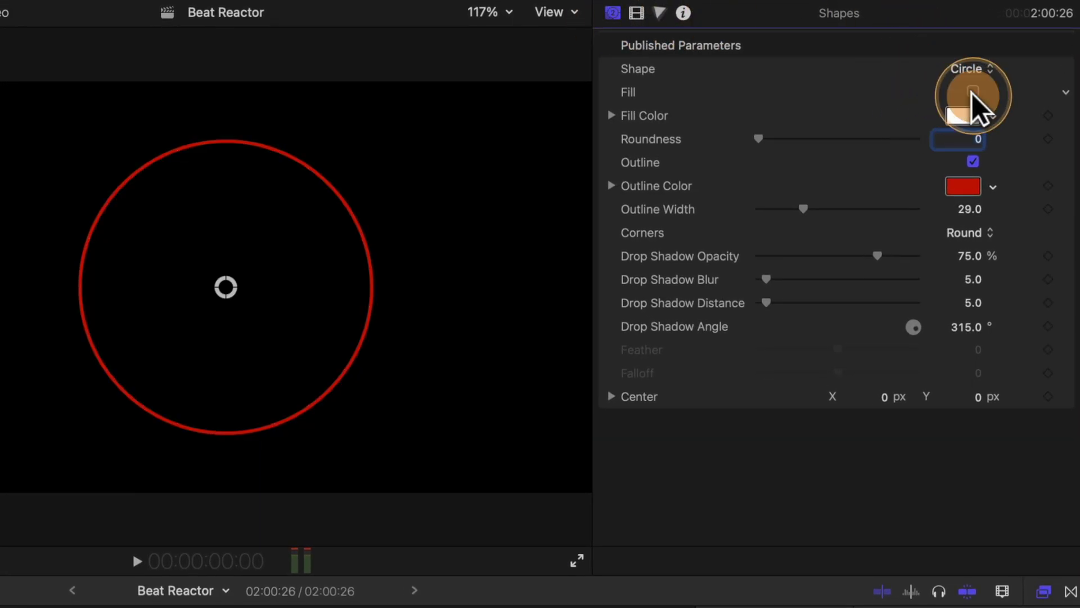
pyautogui.click(959, 189)
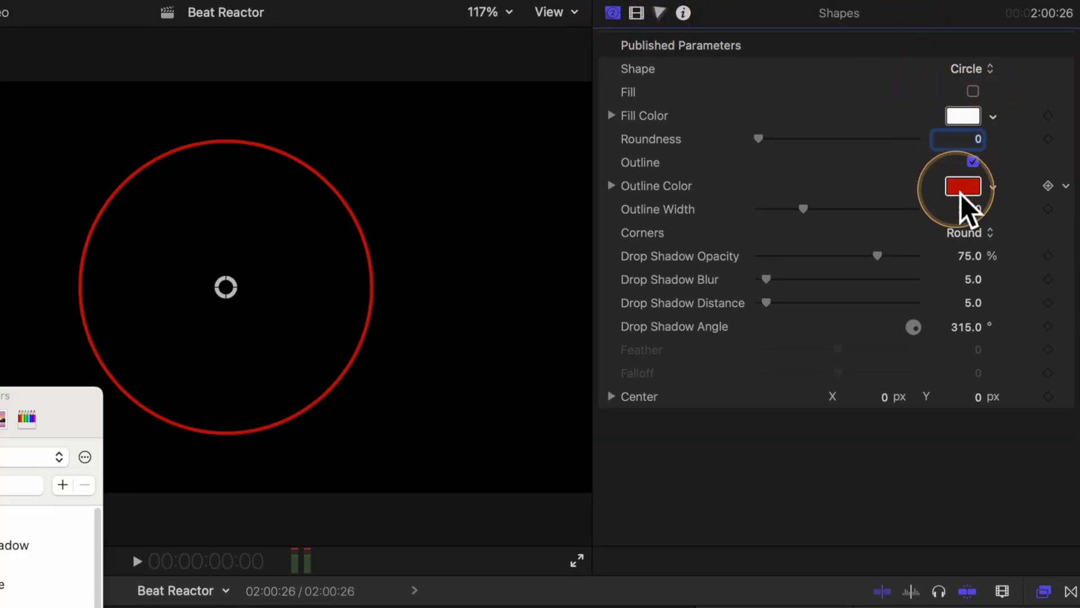
pyautogui.click(6, 519)
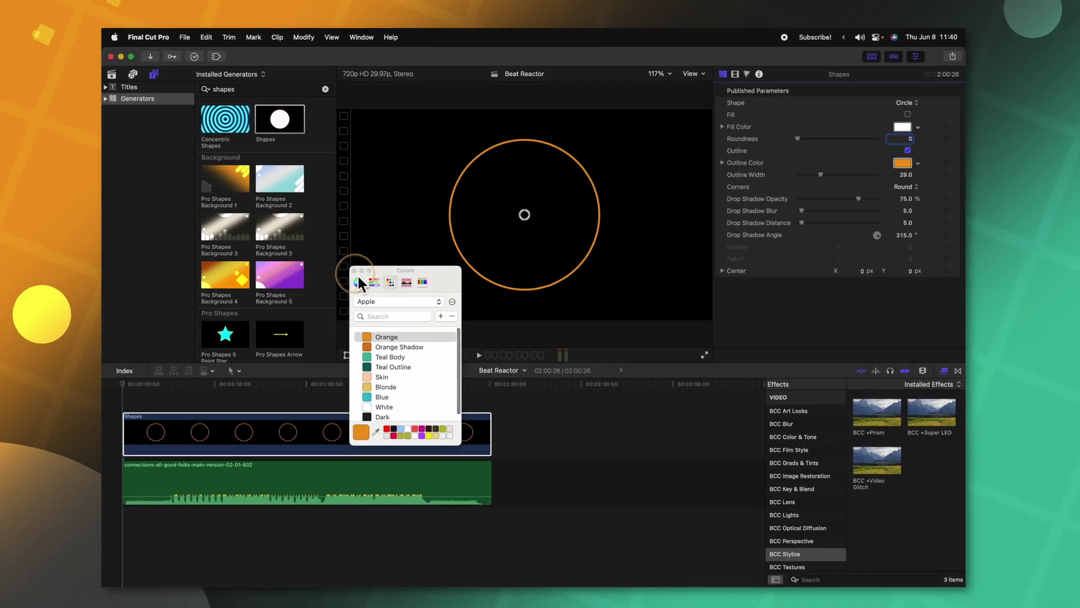
pyautogui.click(365, 268)
pyautogui.click(635, 228)
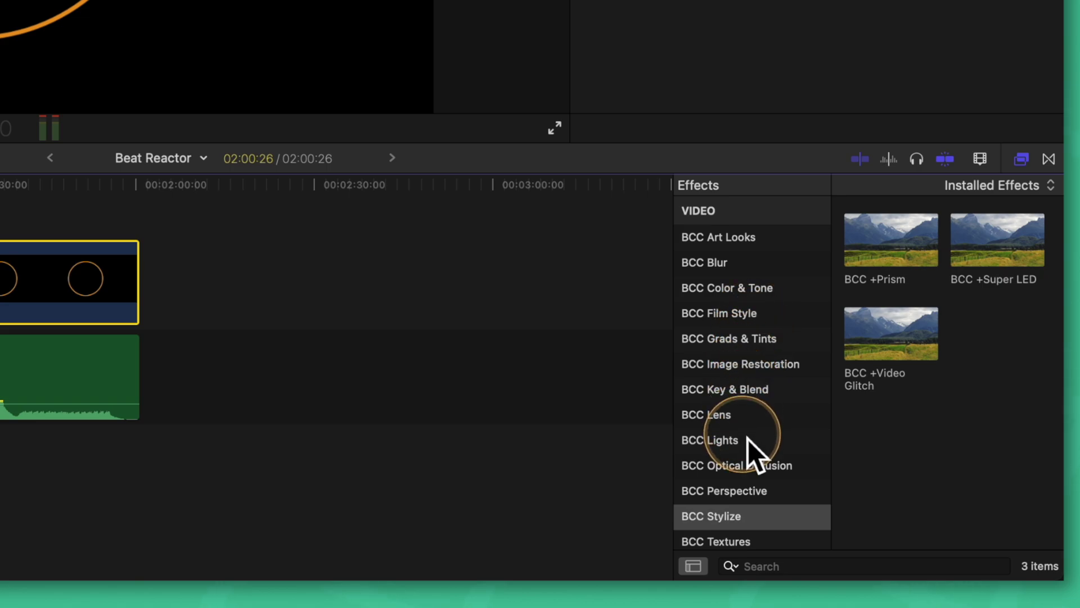
# Apply BCC +Glow from BCC Lights to the Shapes clip
pyautogui.click(741, 441)
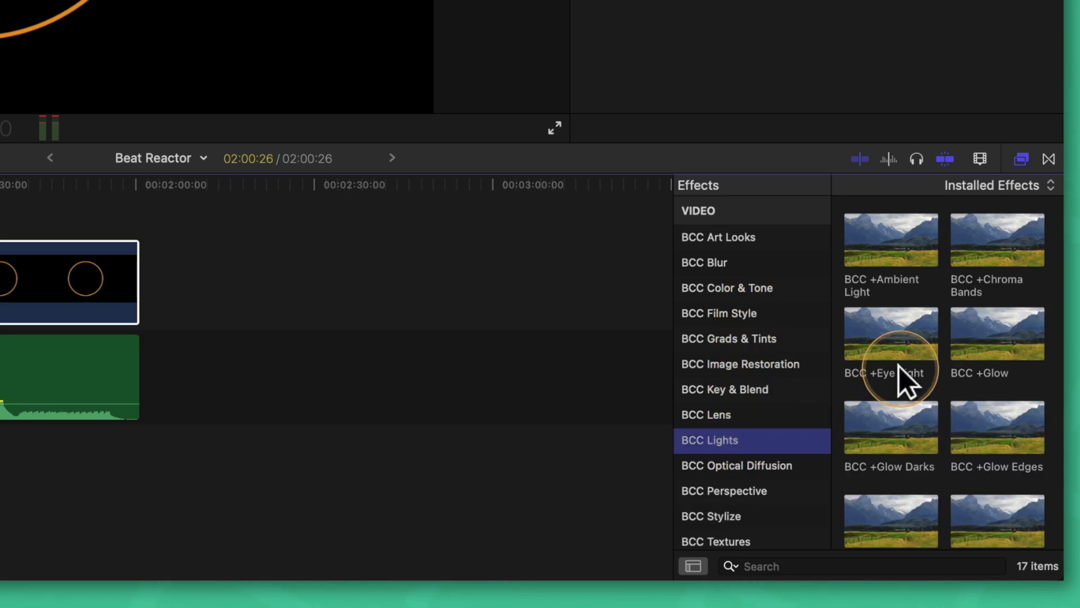
pyautogui.moveTo(973, 350); pyautogui.dragTo(739, 232)
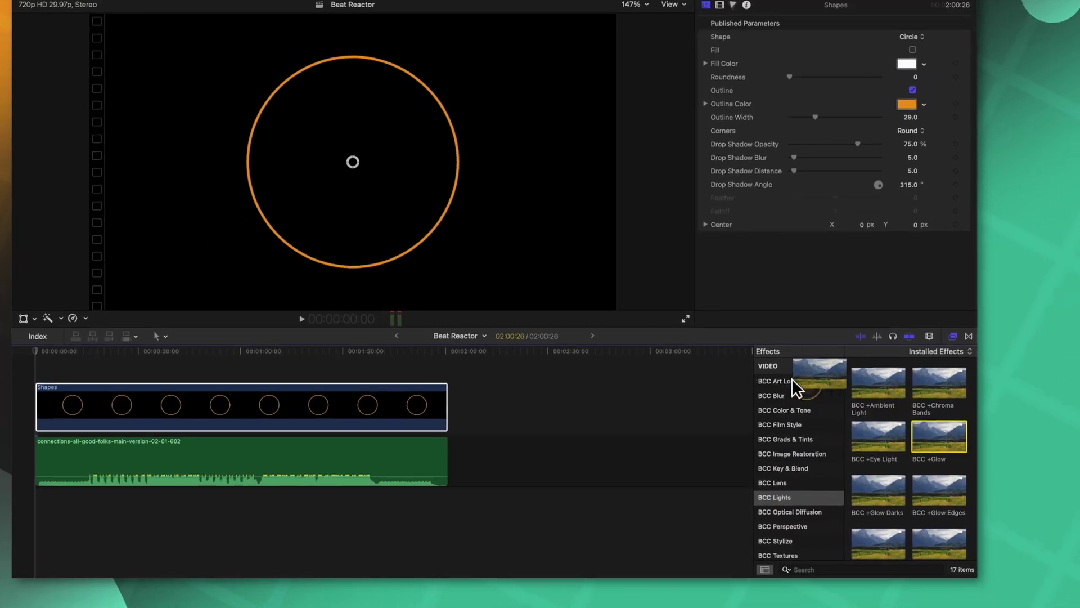
pyautogui.moveTo(791, 378); pyautogui.dragTo(180, 408)
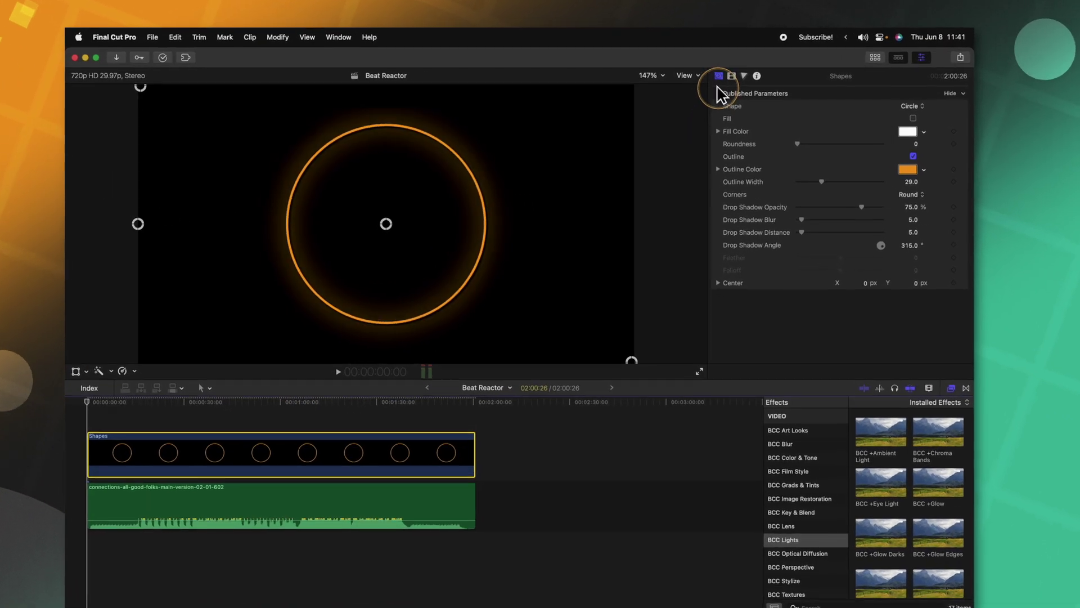
# Expand the glow's Beat Reactor settings and tick Enable
pyautogui.click(738, 74)
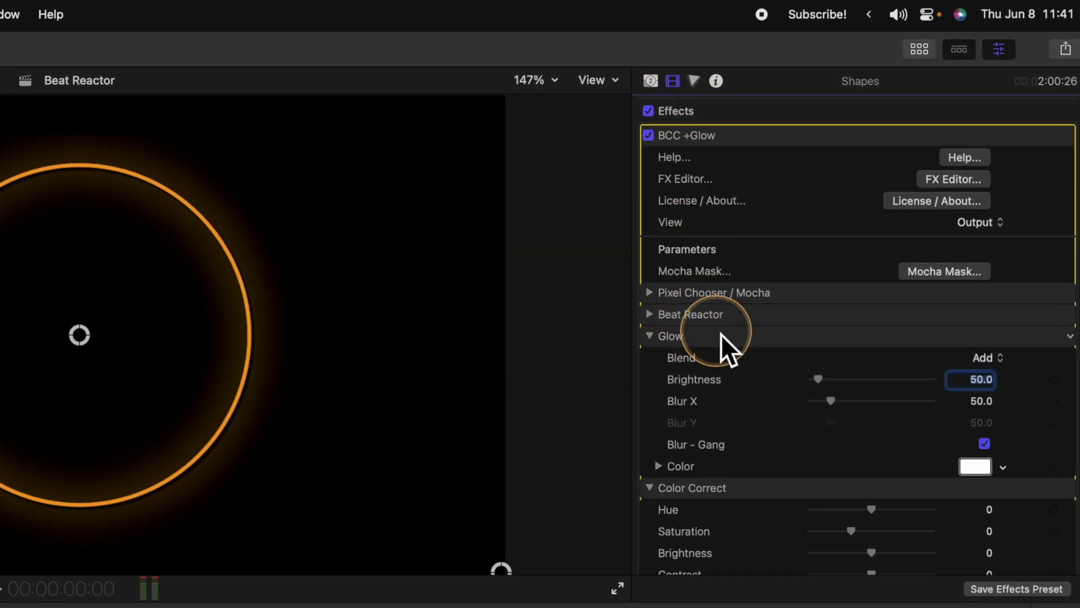
pyautogui.click(653, 316)
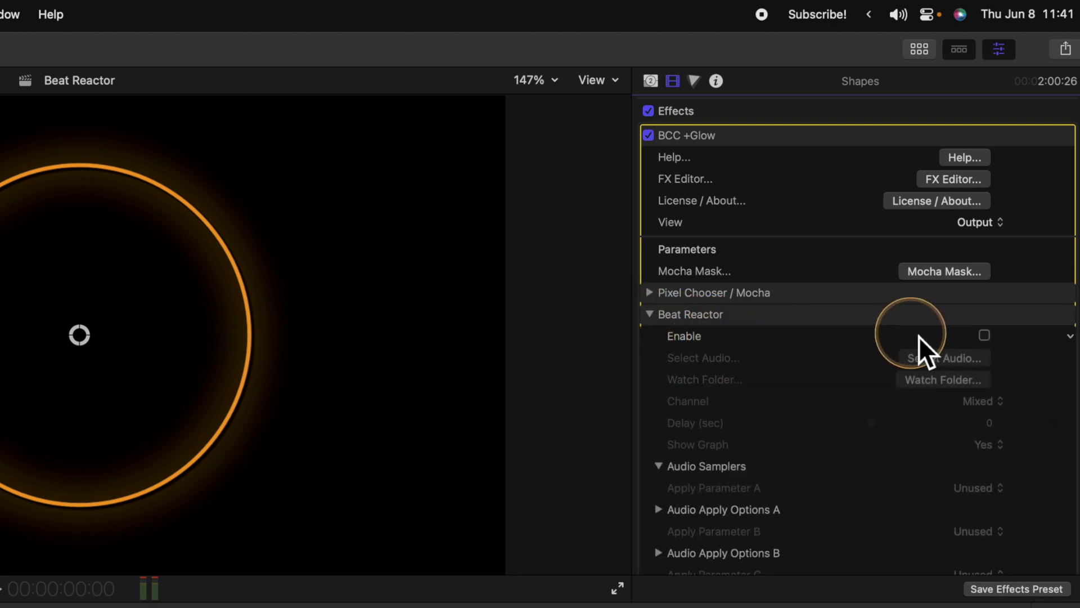
pyautogui.click(984, 335)
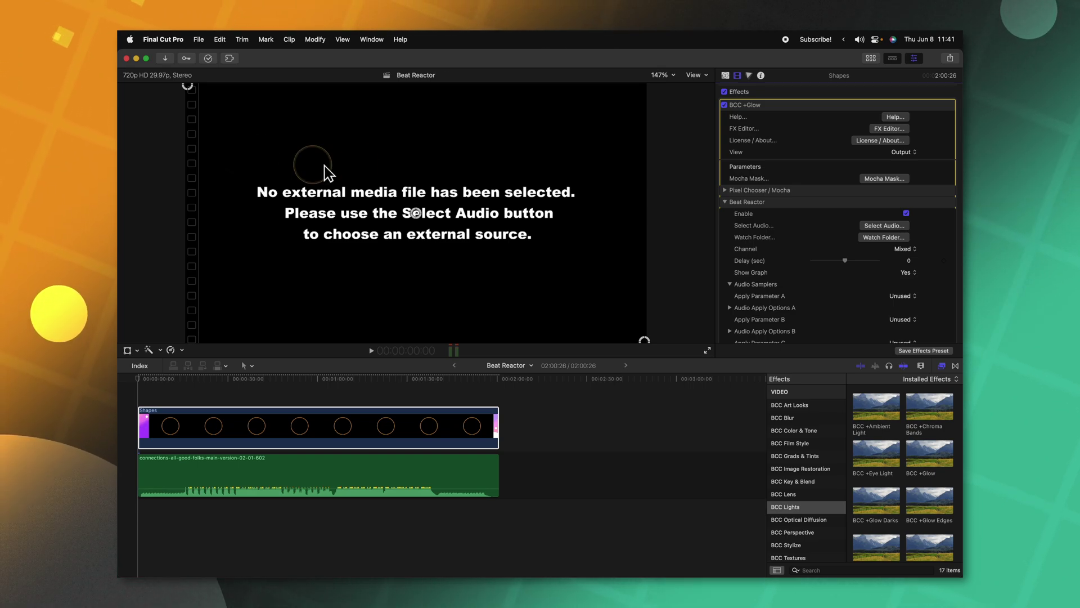
# Load connections-all-good-folks-main-version-02-01-602-WAV.wav from Music as Beat Reactor's audio
pyautogui.click(885, 226)
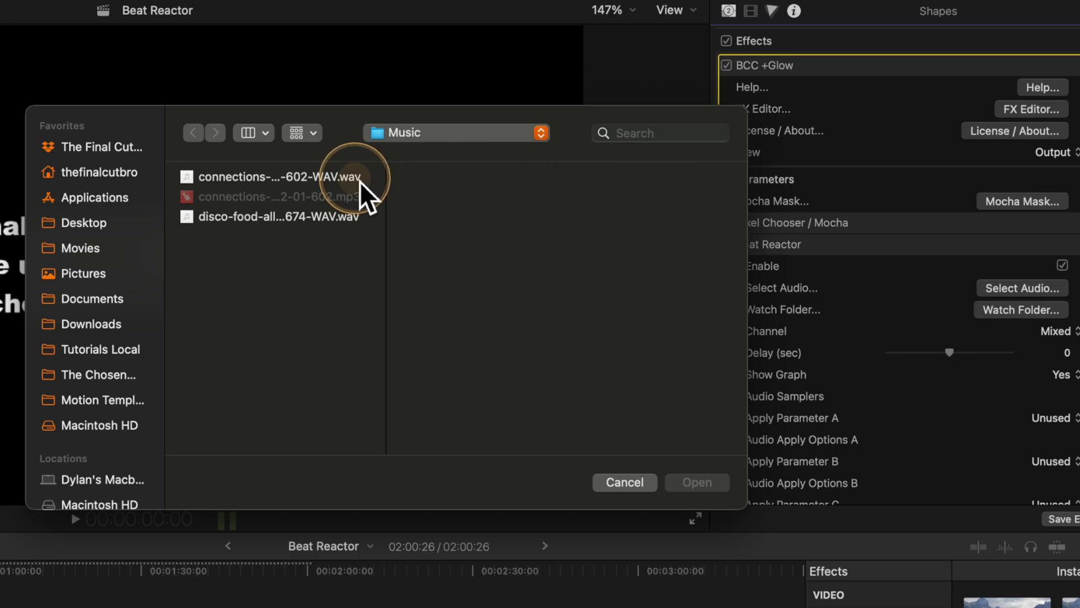
pyautogui.click(360, 179)
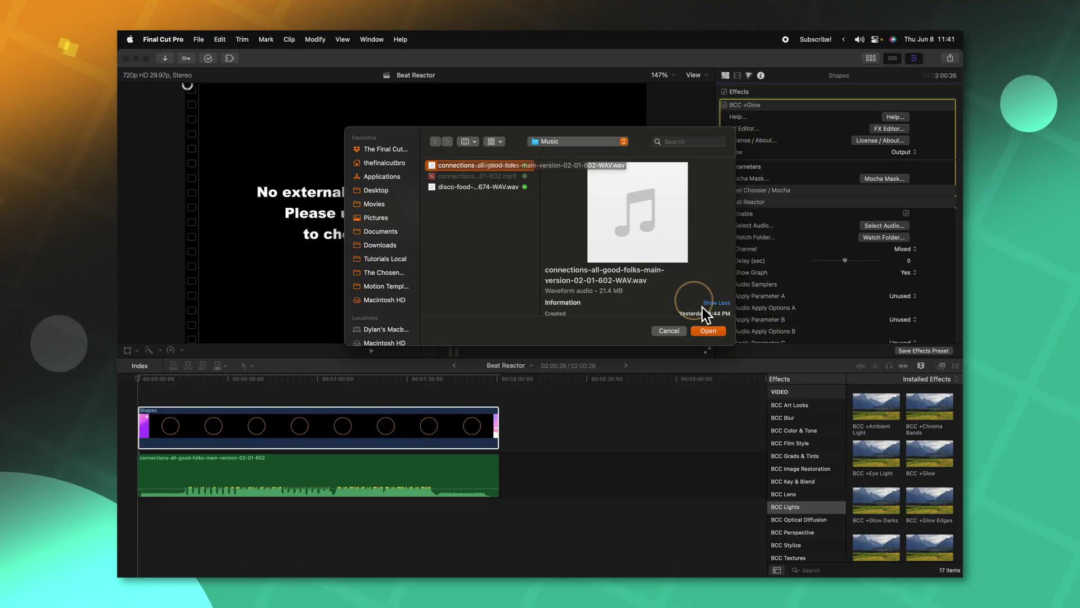
pyautogui.click(717, 336)
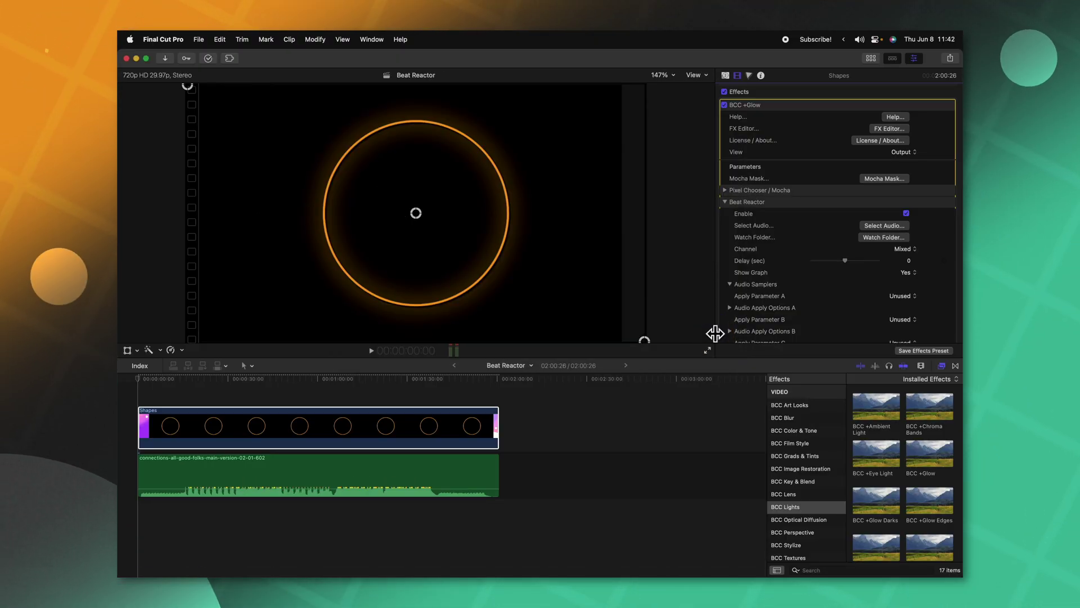
# Scrub partway into the song to show the spectrum graph, then expand Audio Spectrum Options
pyautogui.moveTo(164, 380); pyautogui.dragTo(171, 378)
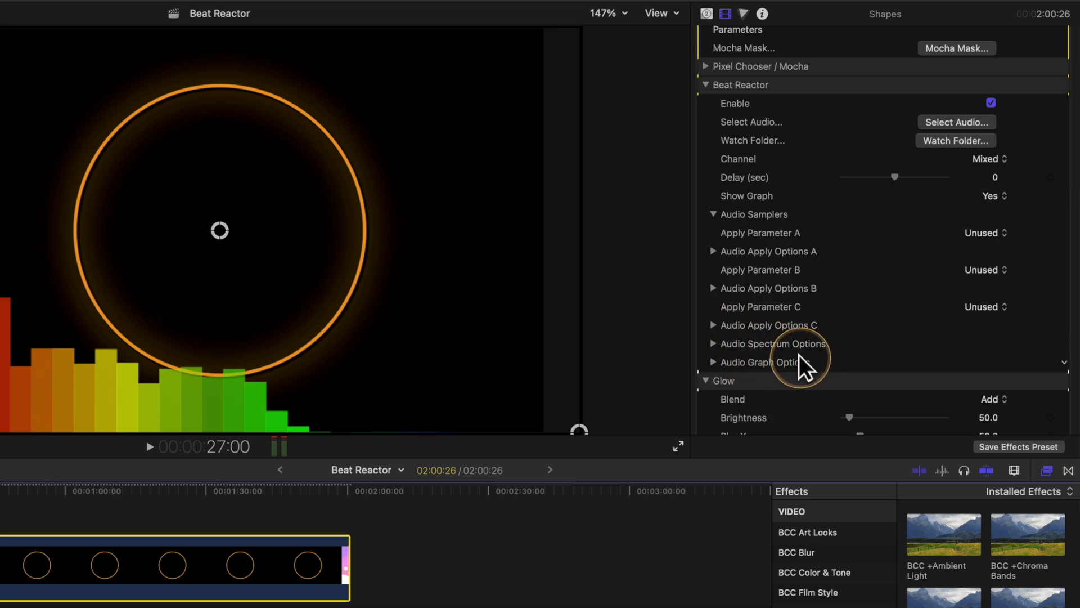
pyautogui.click(713, 343)
pyautogui.scroll(-3, 834, 330)
pyautogui.scroll(-4, 834, 330)
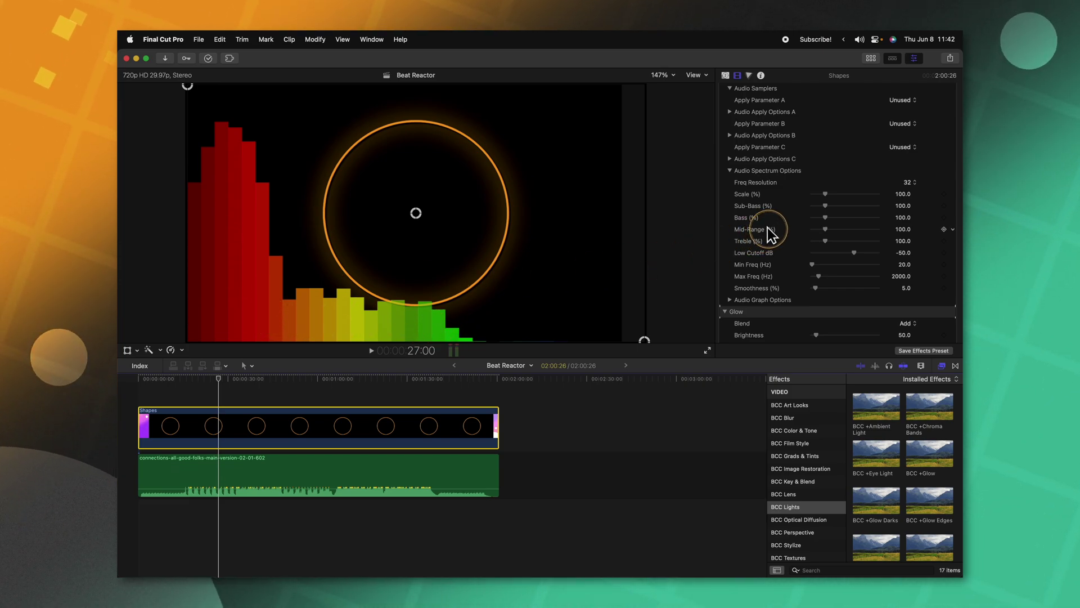
# Set Freq Resolution to 1024, raise Scale to 148 and boost Treble to 234
pyautogui.click(911, 190)
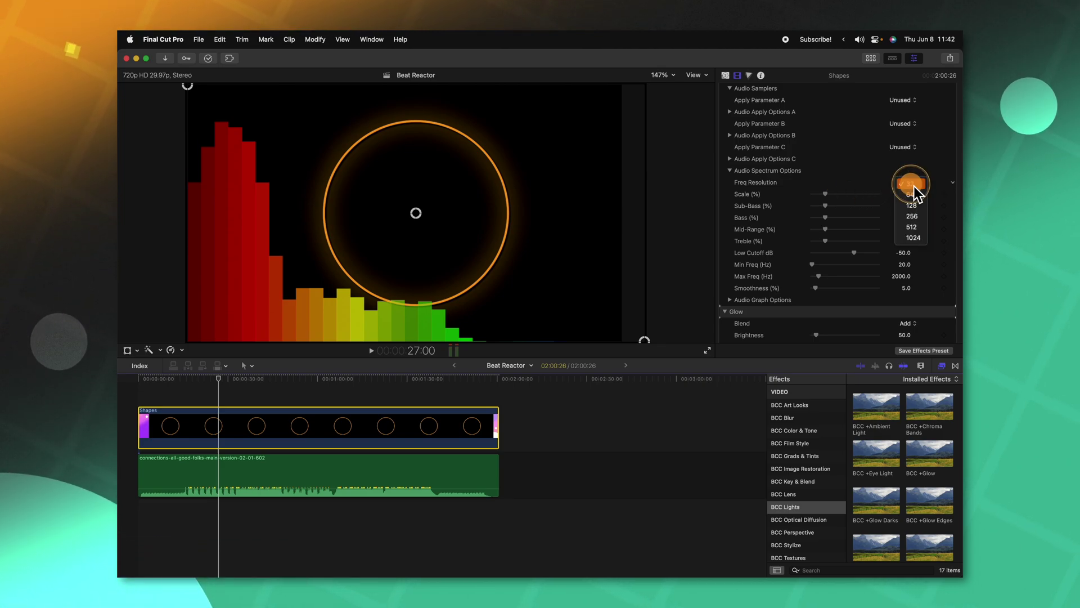
pyautogui.click(918, 235)
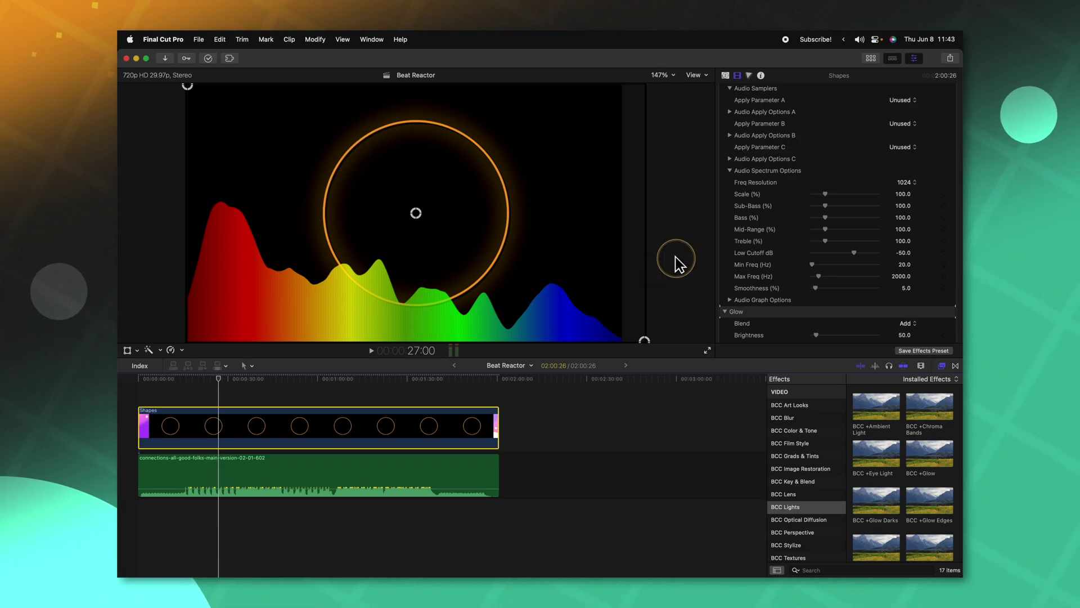
pyautogui.moveTo(826, 193); pyautogui.dragTo(832, 221)
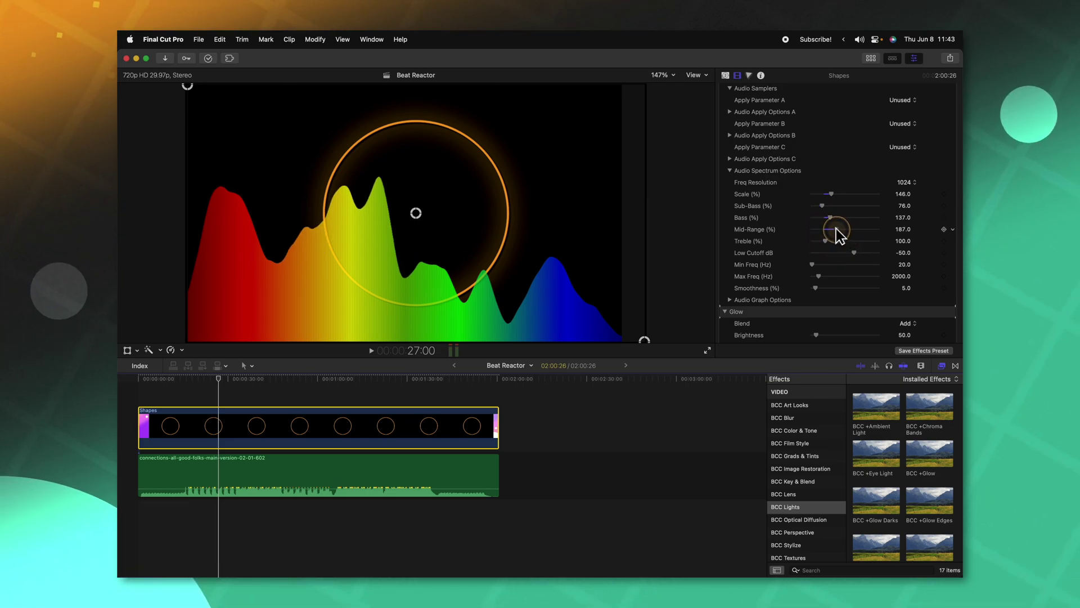
pyautogui.moveTo(825, 241); pyautogui.dragTo(844, 241)
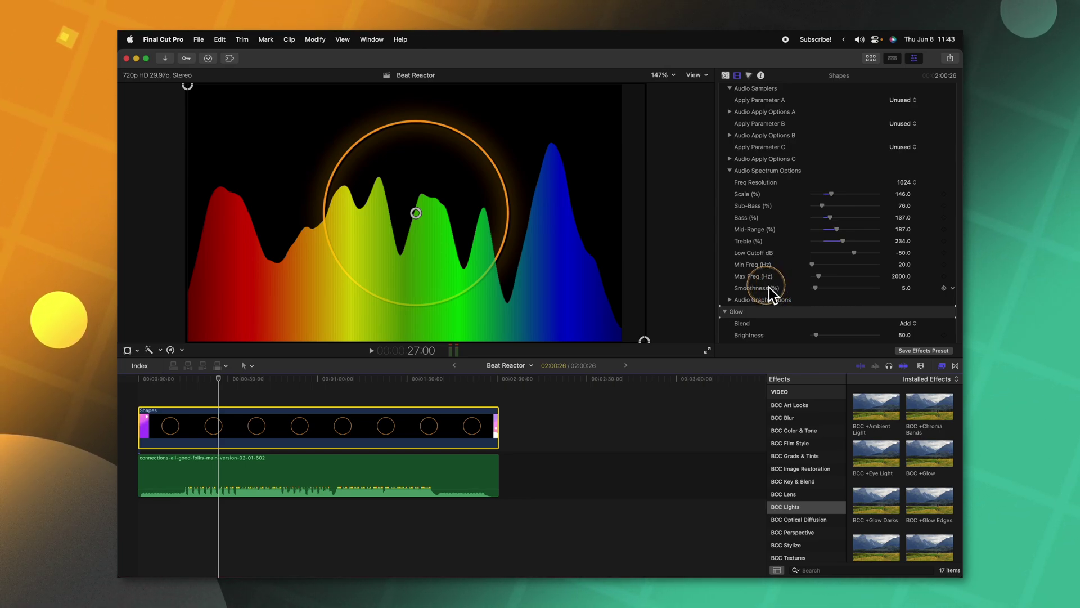
# Drop Smoothness to 0 so the spectrum becomes sharp, spiky bars
pyautogui.moveTo(815, 289); pyautogui.dragTo(829, 289)
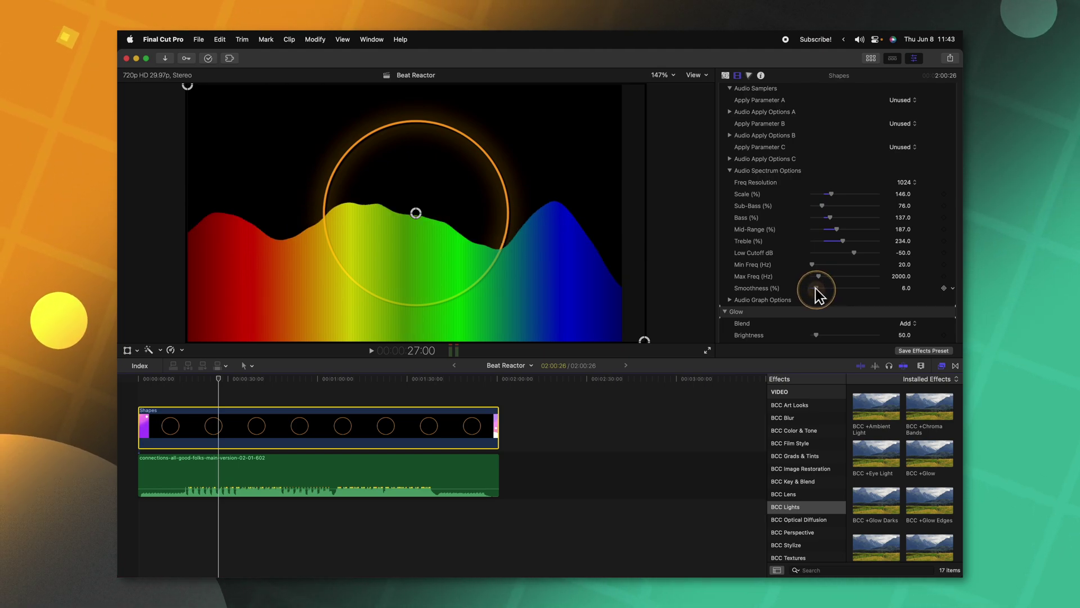
pyautogui.moveTo(816, 288); pyautogui.dragTo(807, 289)
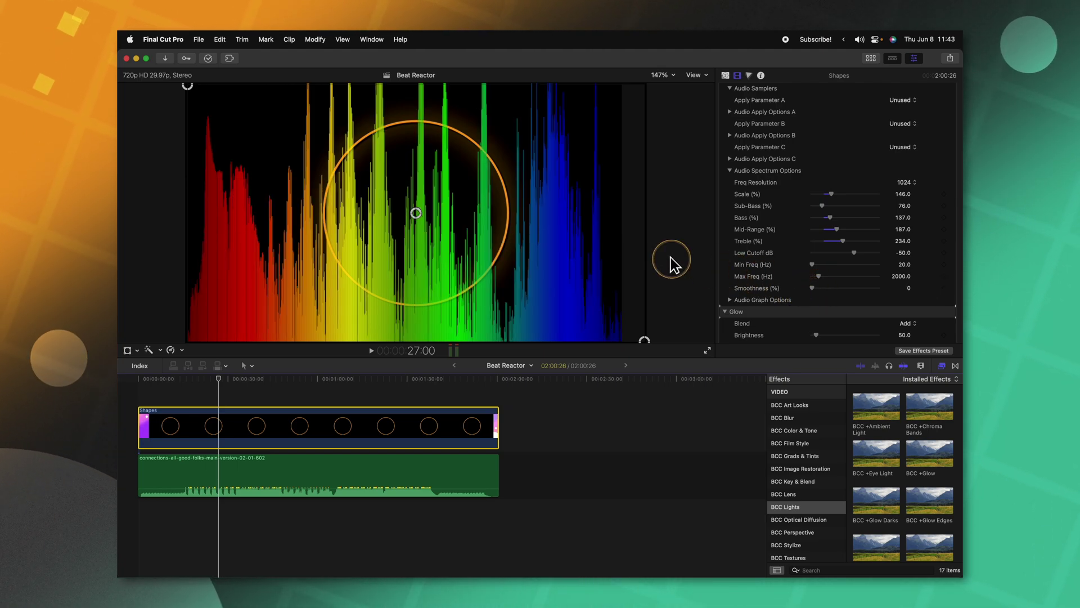
pyautogui.click(207, 173)
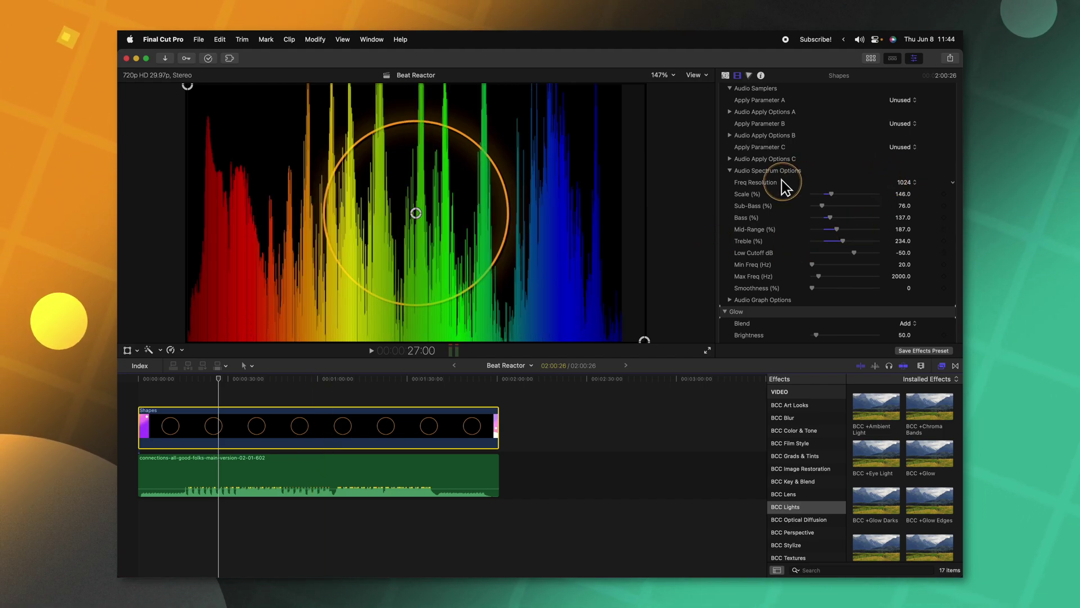
pyautogui.click(905, 135)
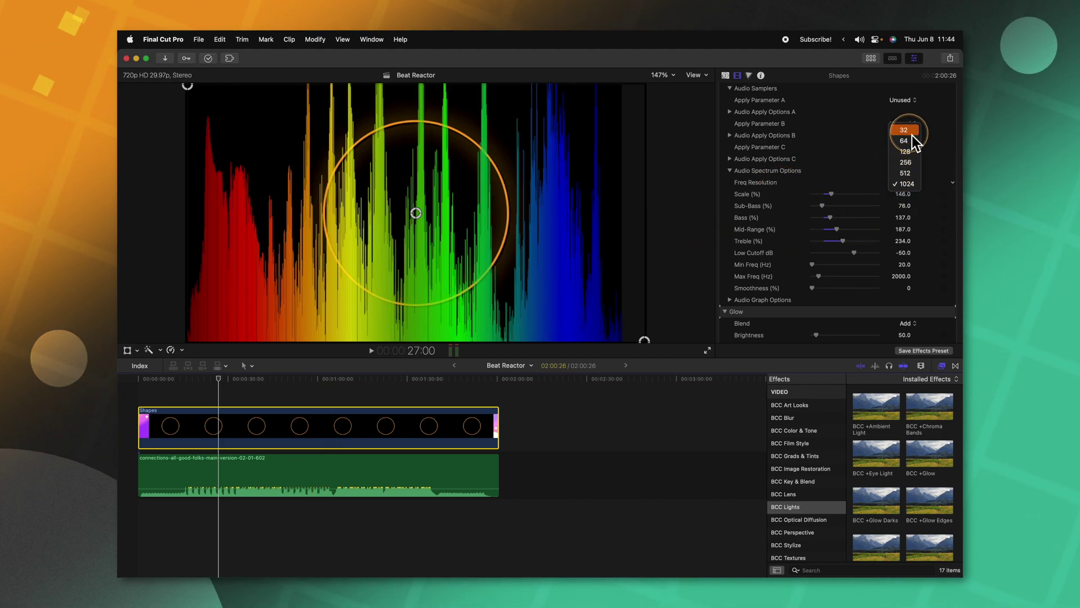
# Set Freq Resolution to 32 and reset the Audio Spectrum Options levels to defaults
pyautogui.click(952, 182)
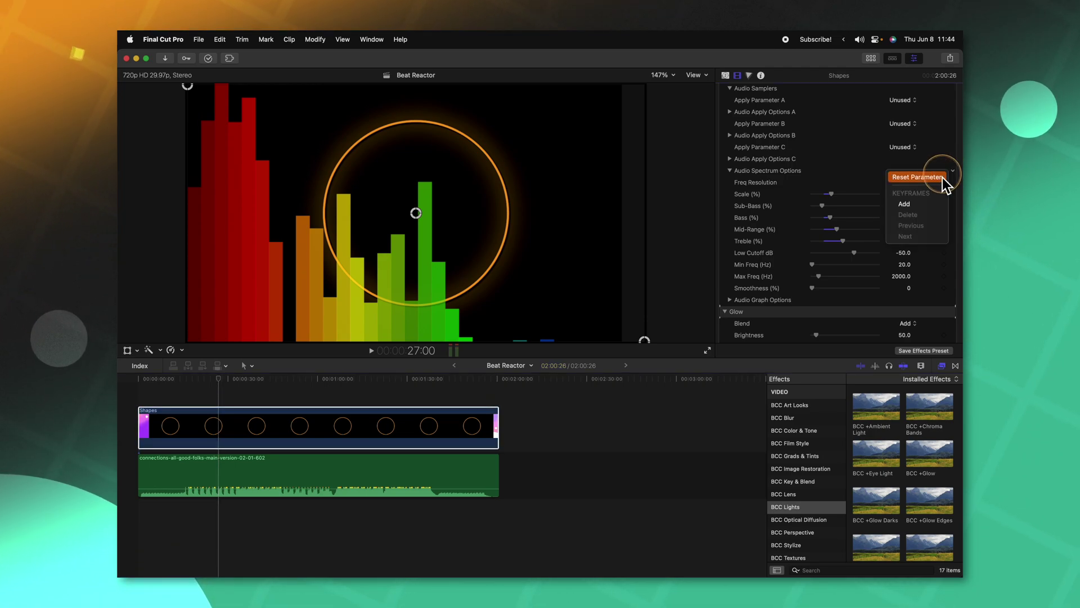
pyautogui.click(936, 178)
pyautogui.scroll(1, 900, 199)
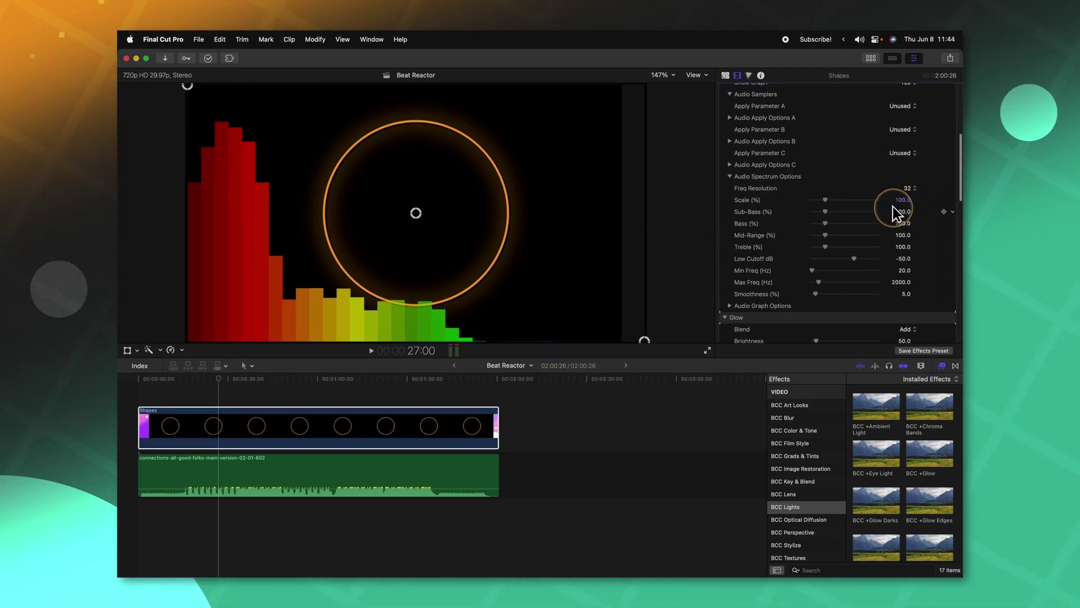
# Raise Graph Opacity in Audio Graph Options from 50 to 100, undoing a stray corner move
pyautogui.click(729, 176)
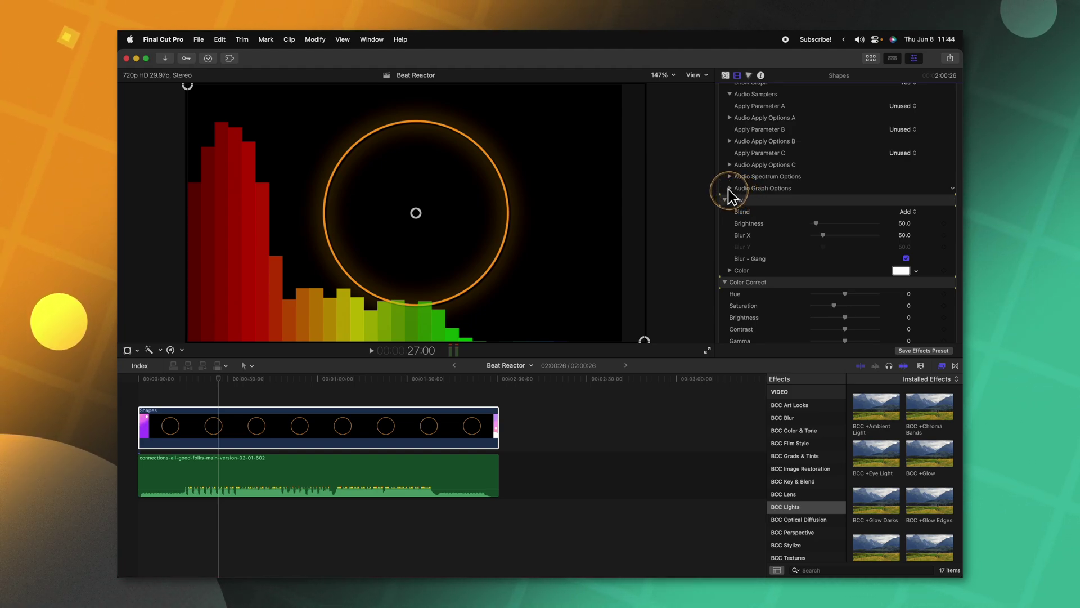
pyautogui.click(729, 188)
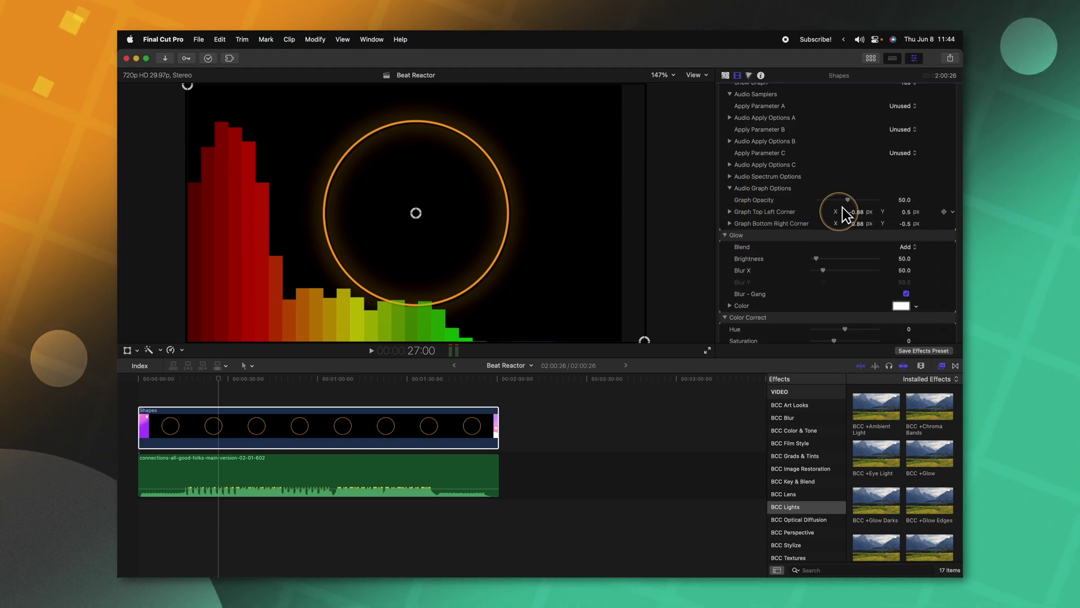
pyautogui.moveTo(852, 202); pyautogui.dragTo(858, 228)
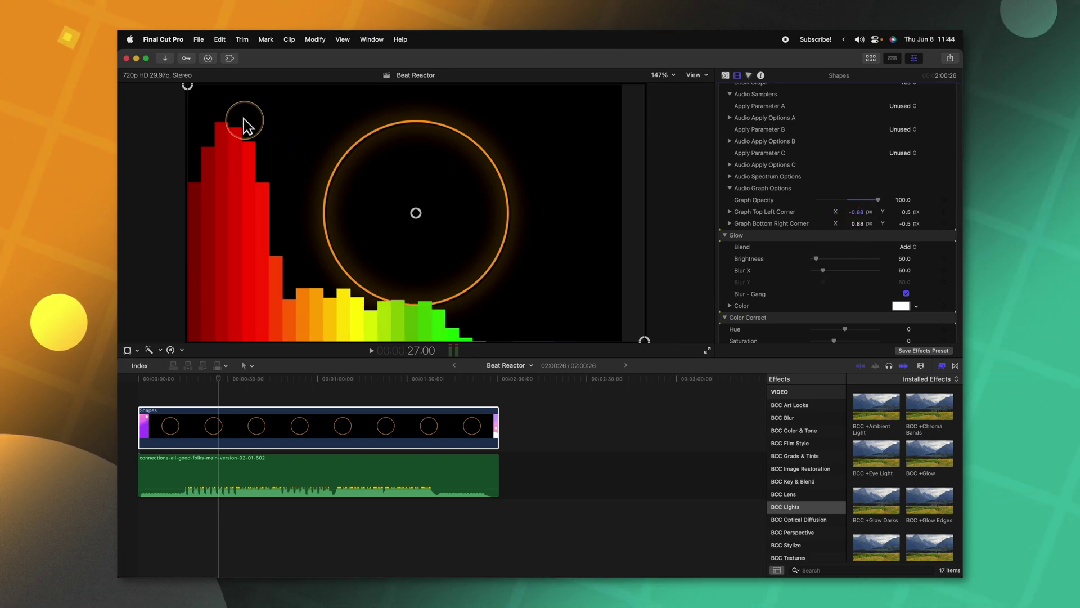
pyautogui.moveTo(191, 90); pyautogui.dragTo(220, 110)
pyautogui.press('super+z')
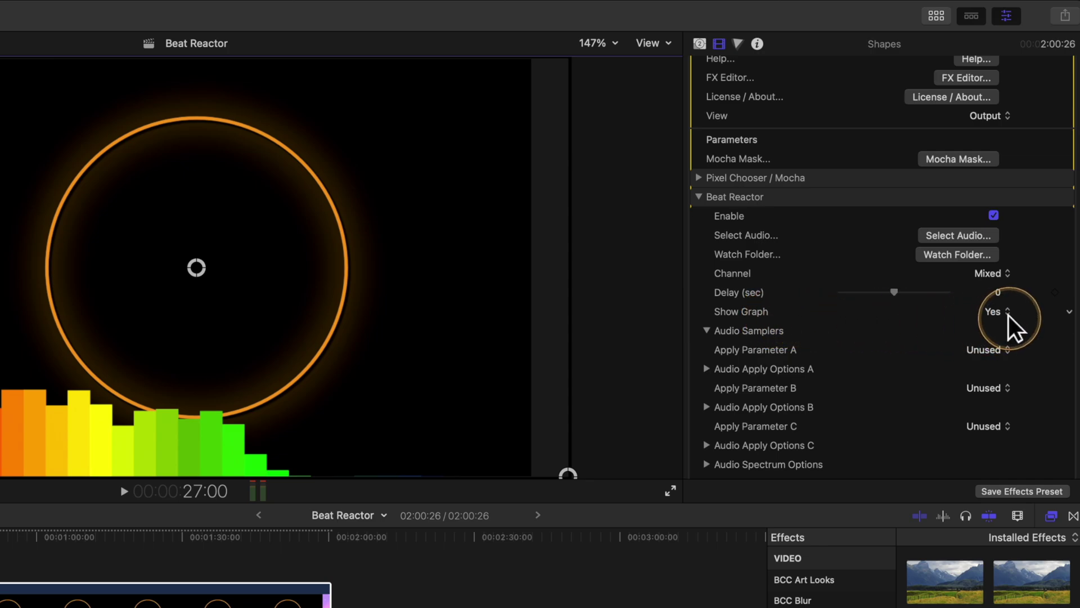
# Set Beat Reactor's Show Graph to No, leaving only the glowing orange ring
pyautogui.click(1008, 319)
pyautogui.click(1007, 330)
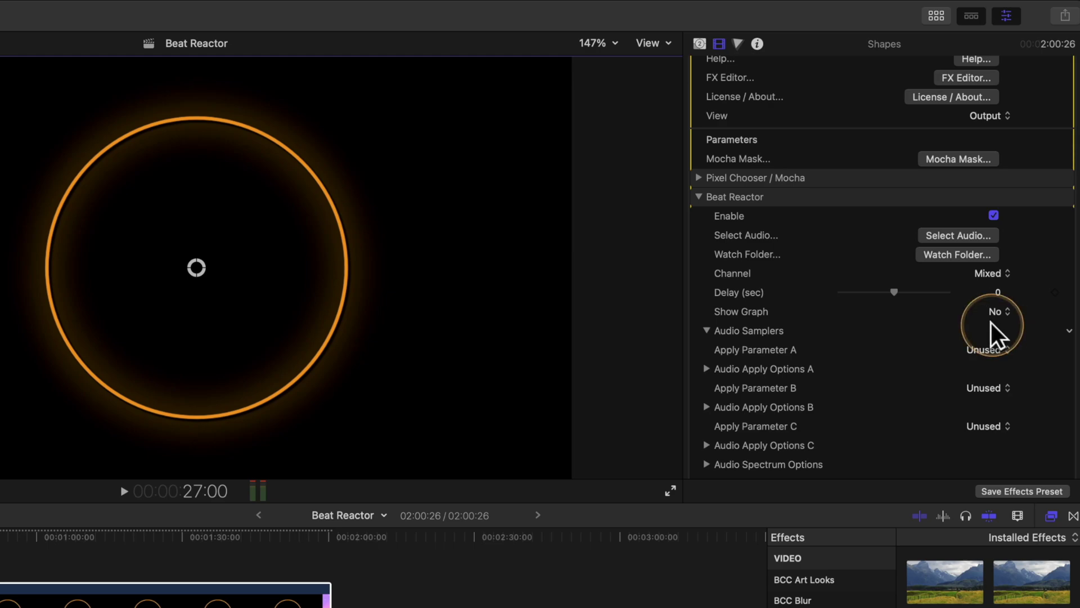
pyautogui.scroll(-2, 990, 322)
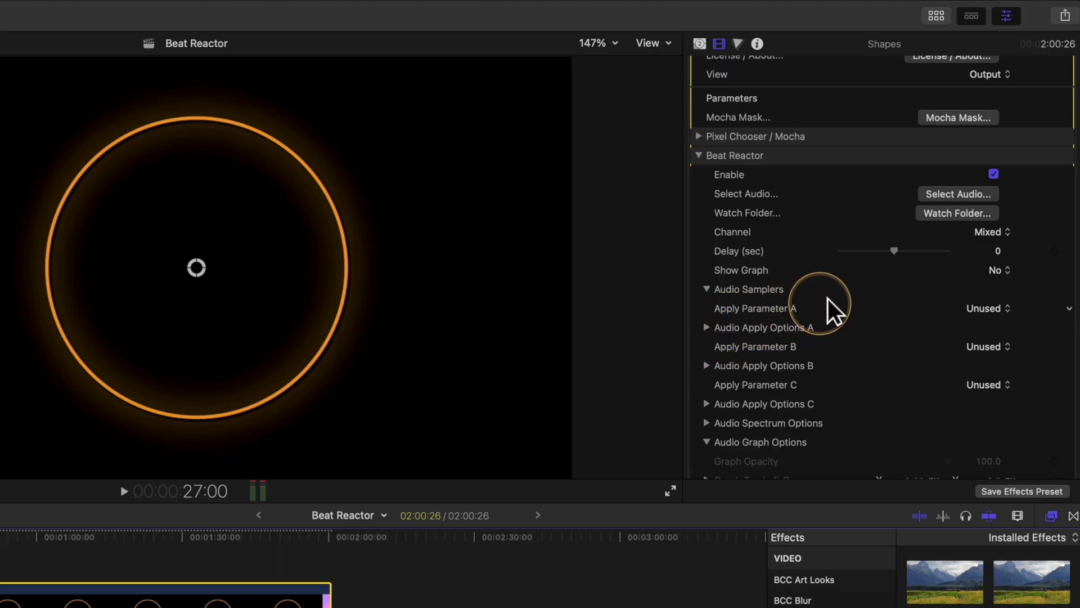
# Set Audio Samplers' Apply Parameter A to Brightness
pyautogui.scroll(-1, 976, 309)
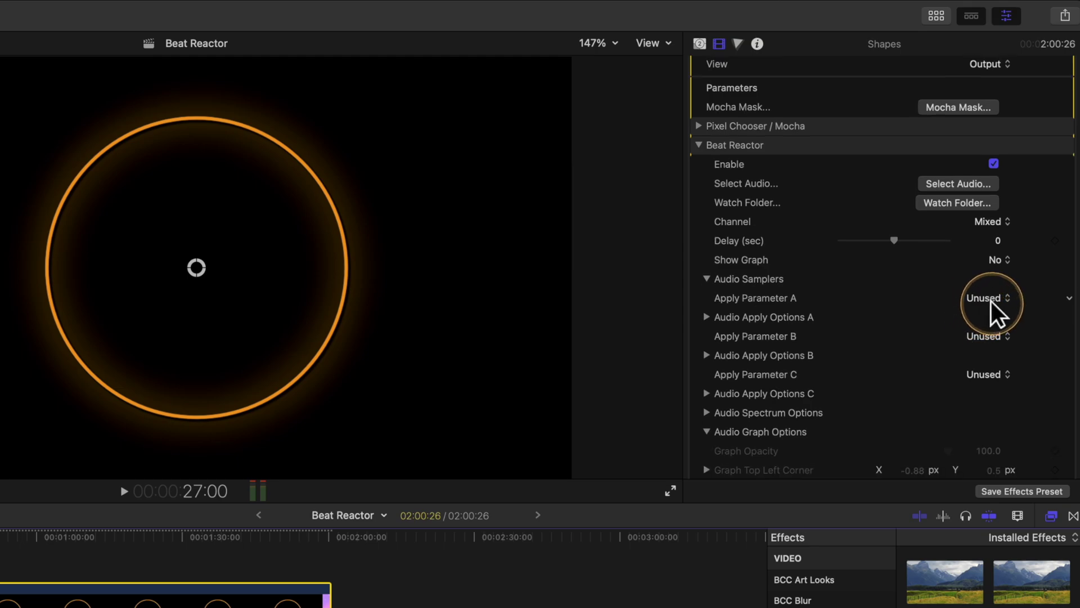
pyautogui.click(991, 302)
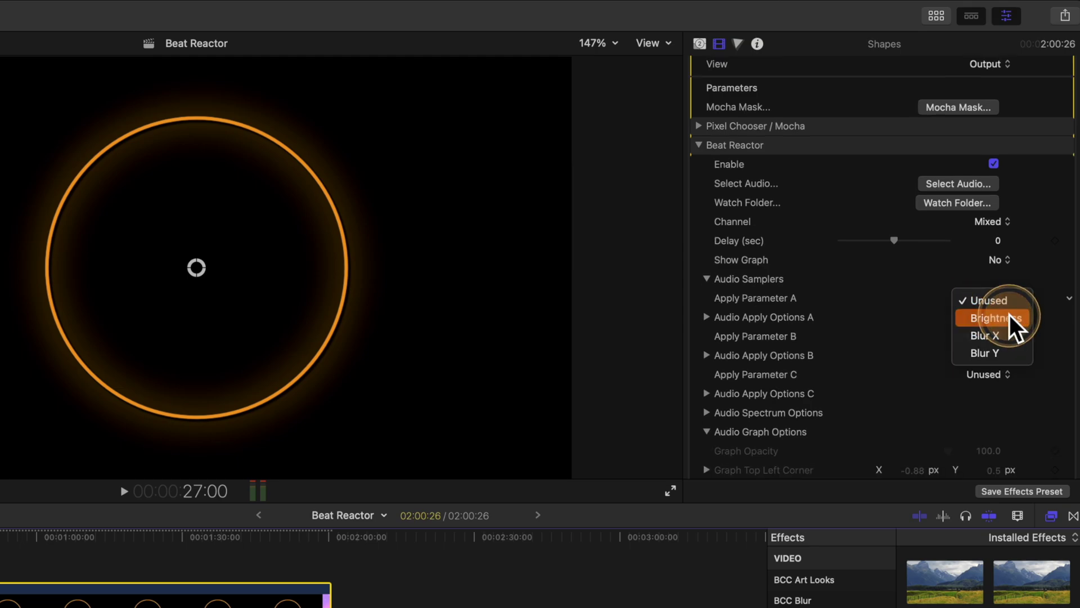
pyautogui.click(1010, 316)
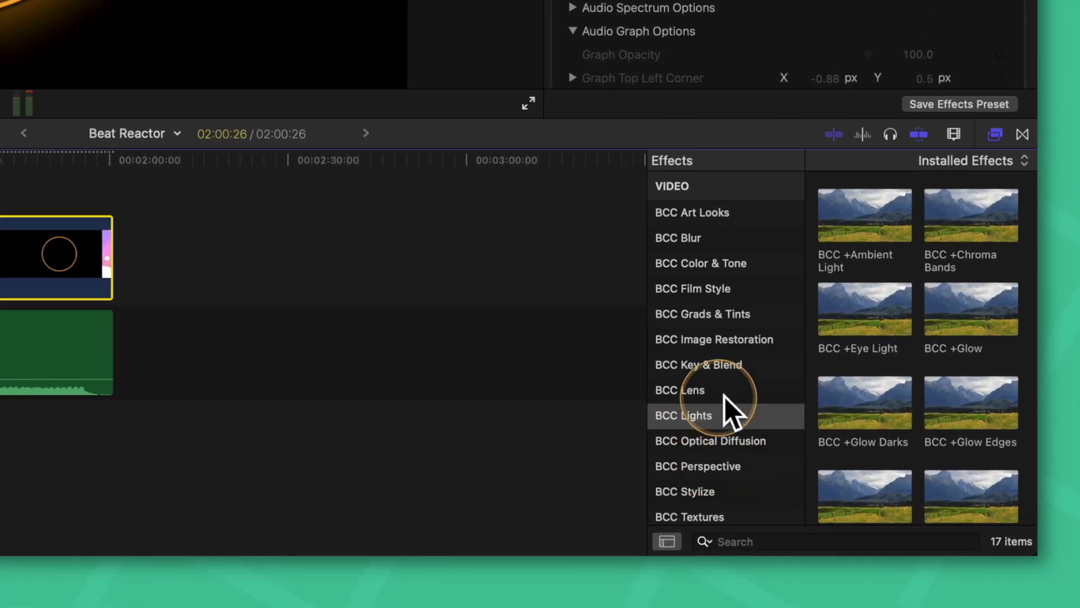
# Apply BCC +Transform from BCC Perspective to the Shapes clip
pyautogui.click(707, 468)
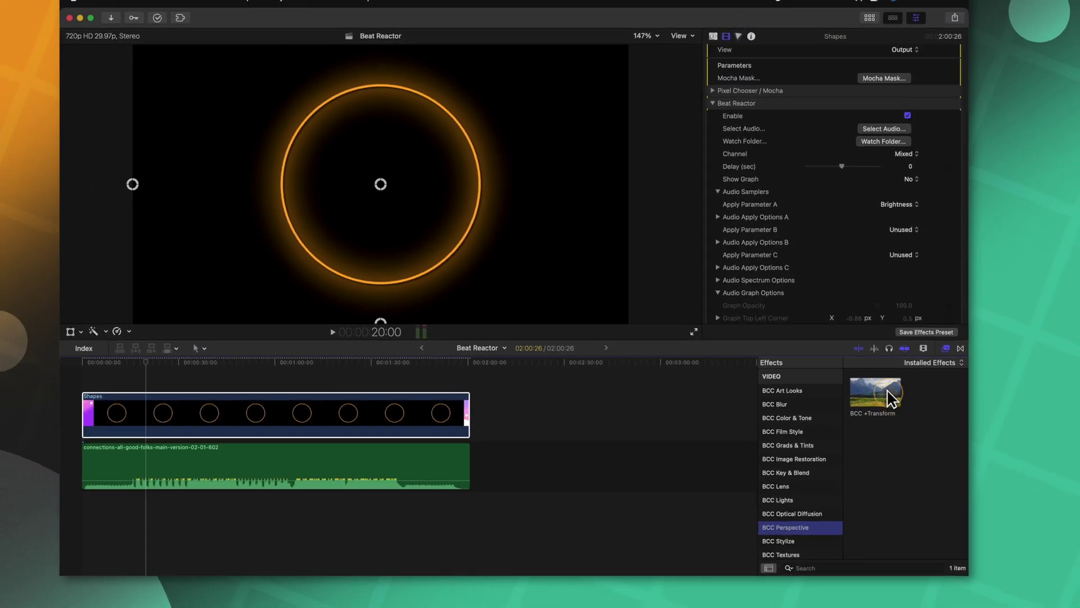
pyautogui.moveTo(857, 227); pyautogui.dragTo(138, 146)
pyautogui.moveTo(515, 379); pyautogui.dragTo(221, 429)
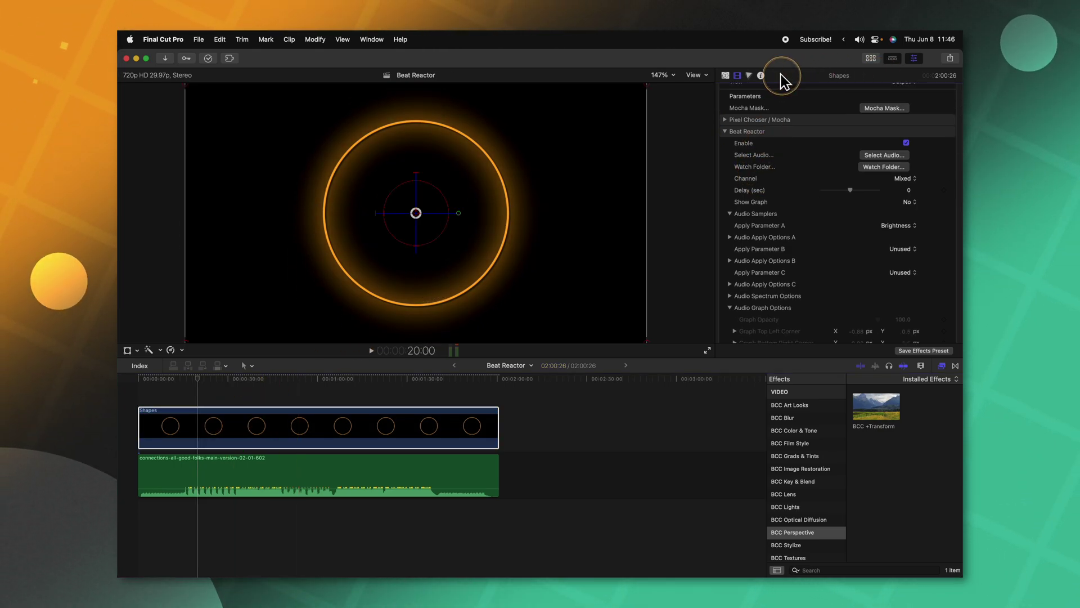
# Enlarge the inspector and expand BCC +Transform's Beat Reactor section
pyautogui.doubleClick(785, 76)
pyautogui.scroll(-15, 821, 287)
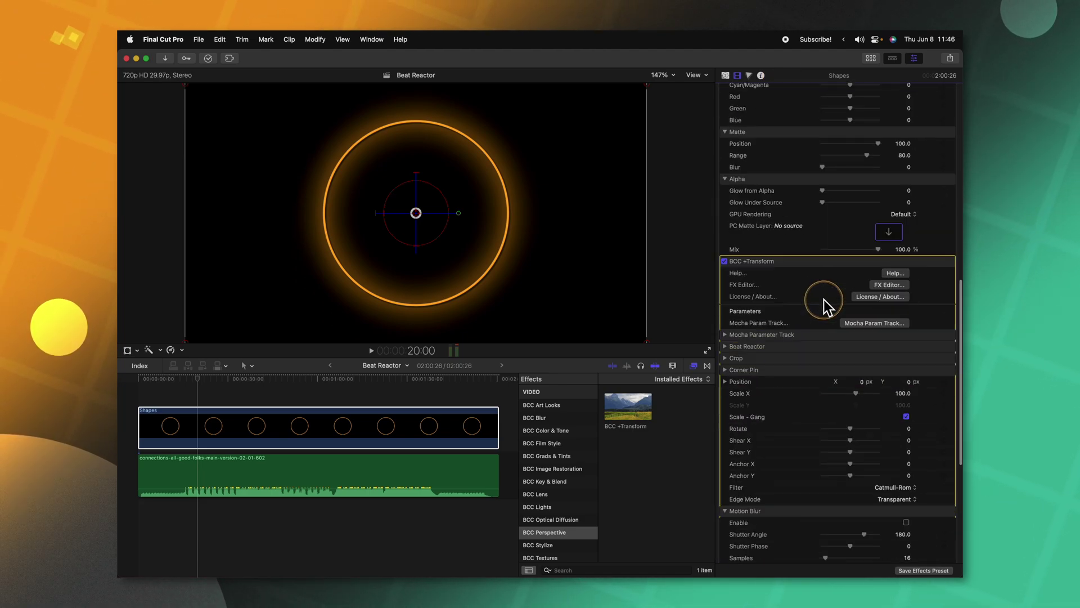
pyautogui.scroll(-5, 823, 299)
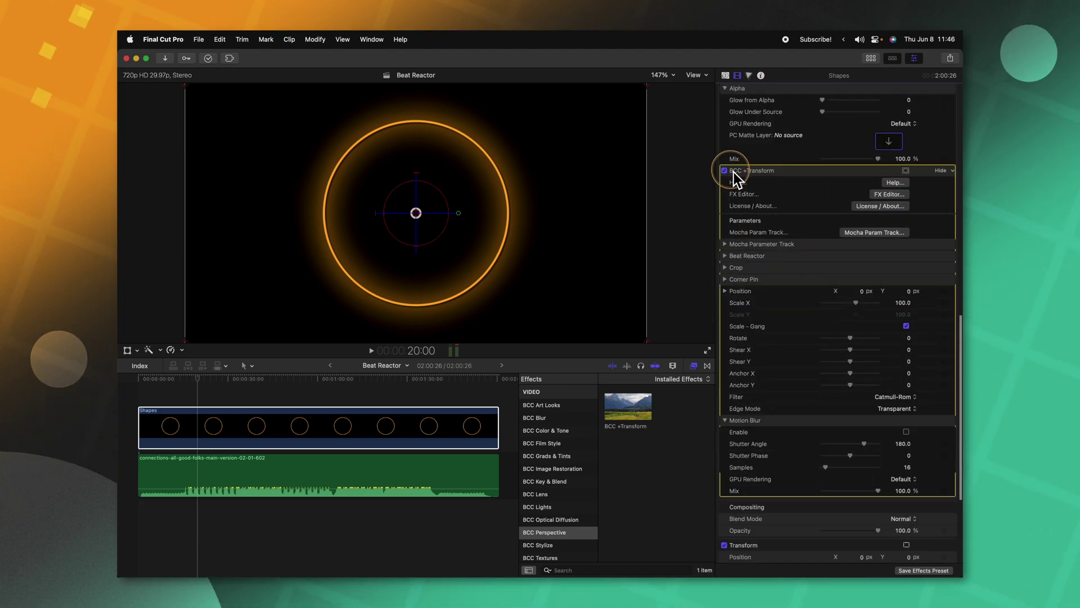
pyautogui.click(725, 255)
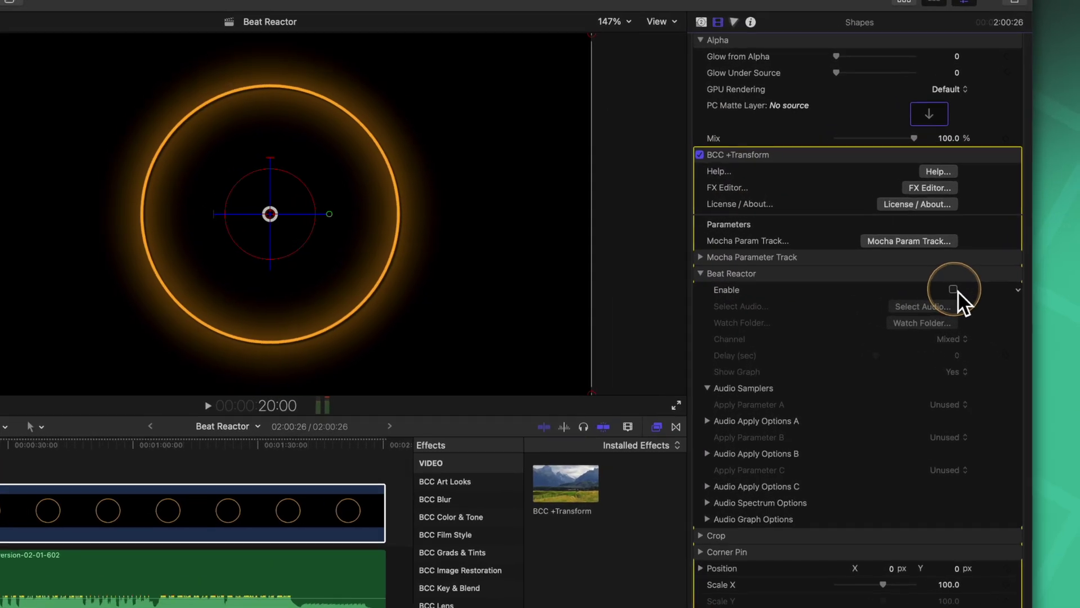
# Enable the Transform's Beat Reactor and load the connections WAV song into it
pyautogui.click(906, 267)
pyautogui.click(979, 322)
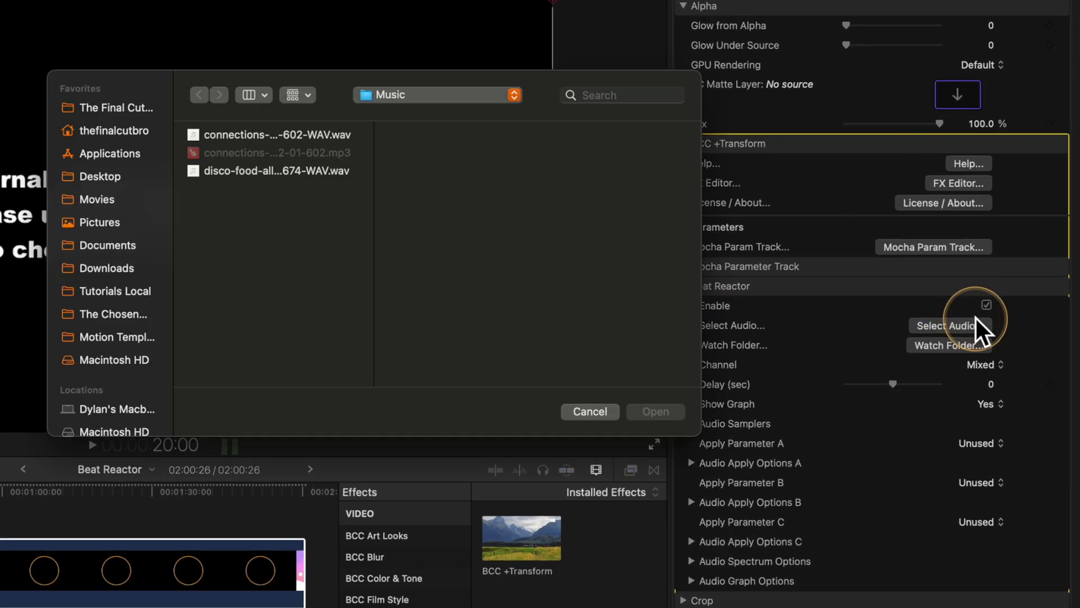
pyautogui.click(653, 411)
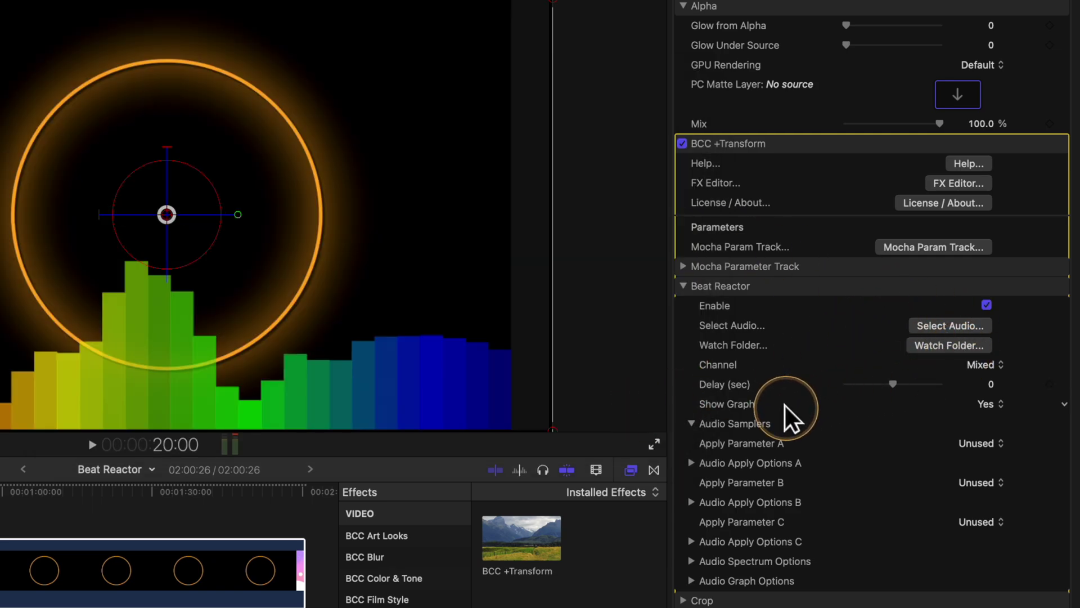
# Set the Transform Beat Reactor's Show Graph to No
pyautogui.click(984, 401)
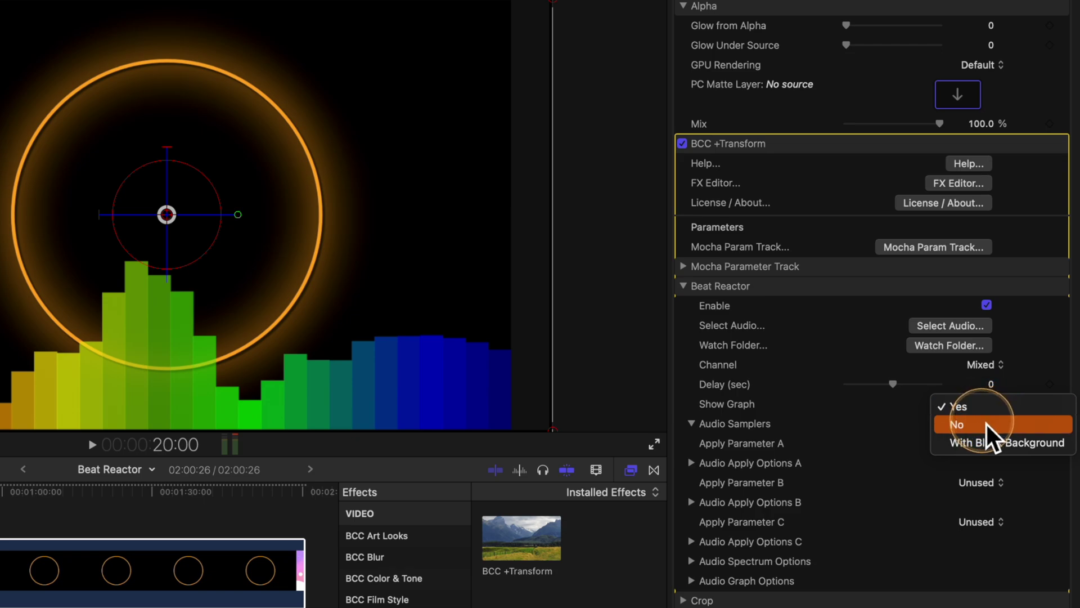
pyautogui.click(987, 424)
pyautogui.scroll(-2, 725, 432)
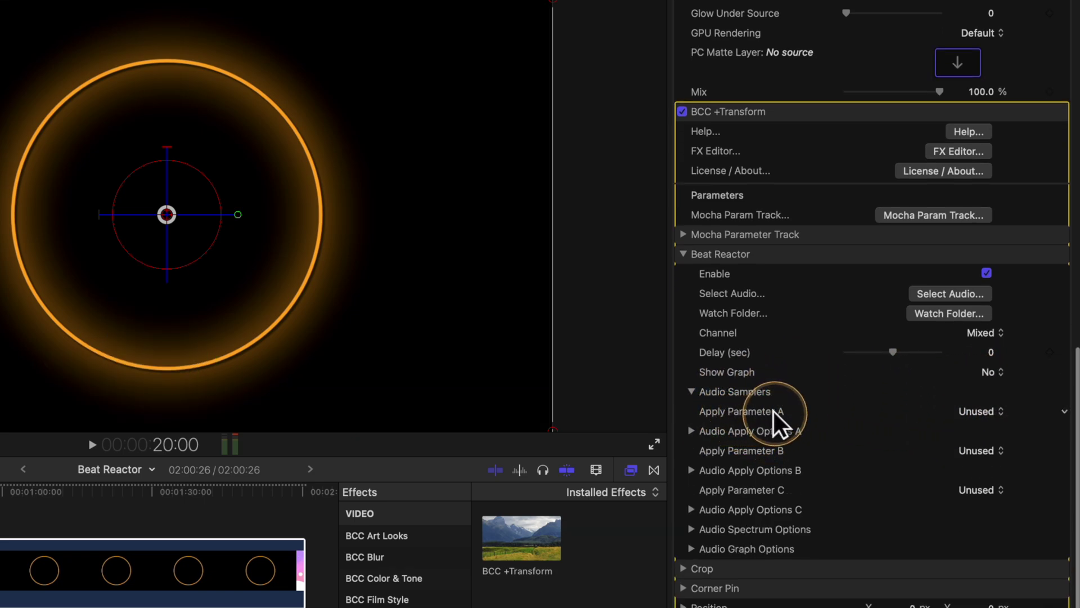
# Set the Beat Reactor's Apply Parameter A to Scale X and expand Audio Apply Options A
pyautogui.click(993, 409)
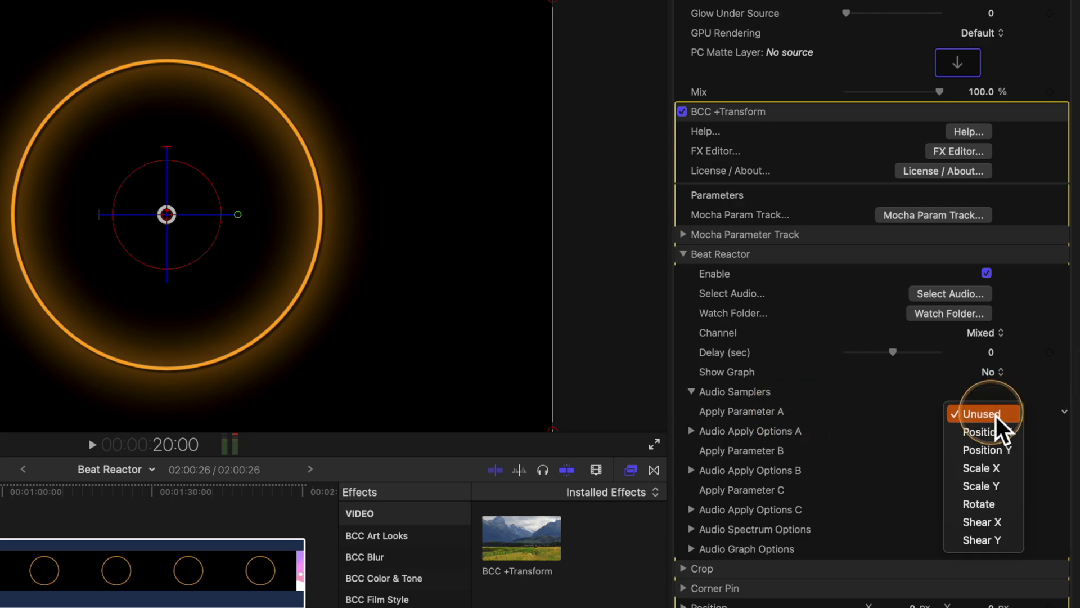
pyautogui.click(994, 469)
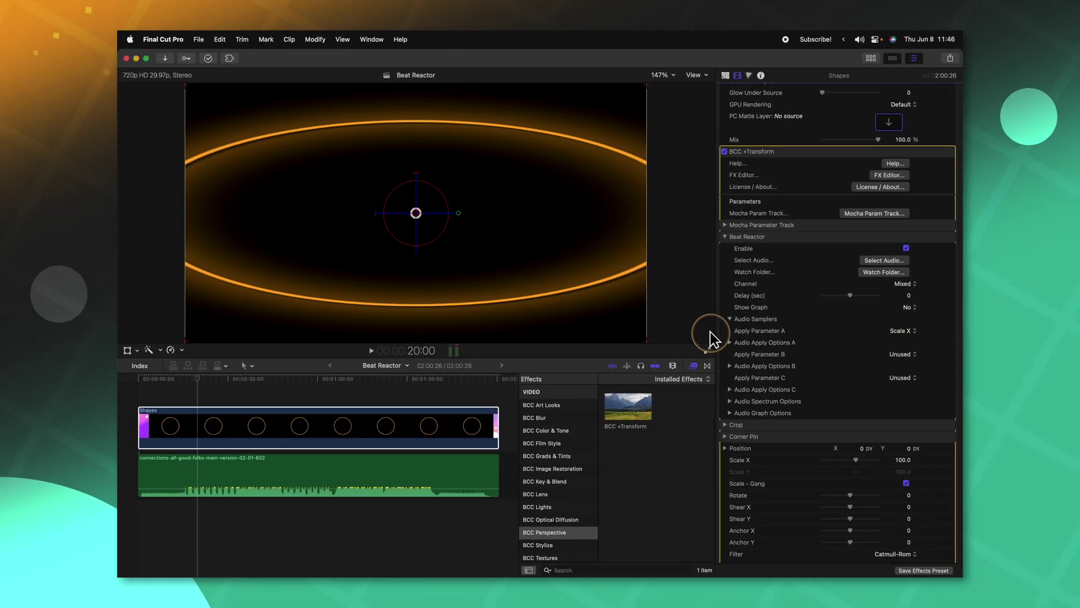
pyautogui.scroll(-1, 726, 329)
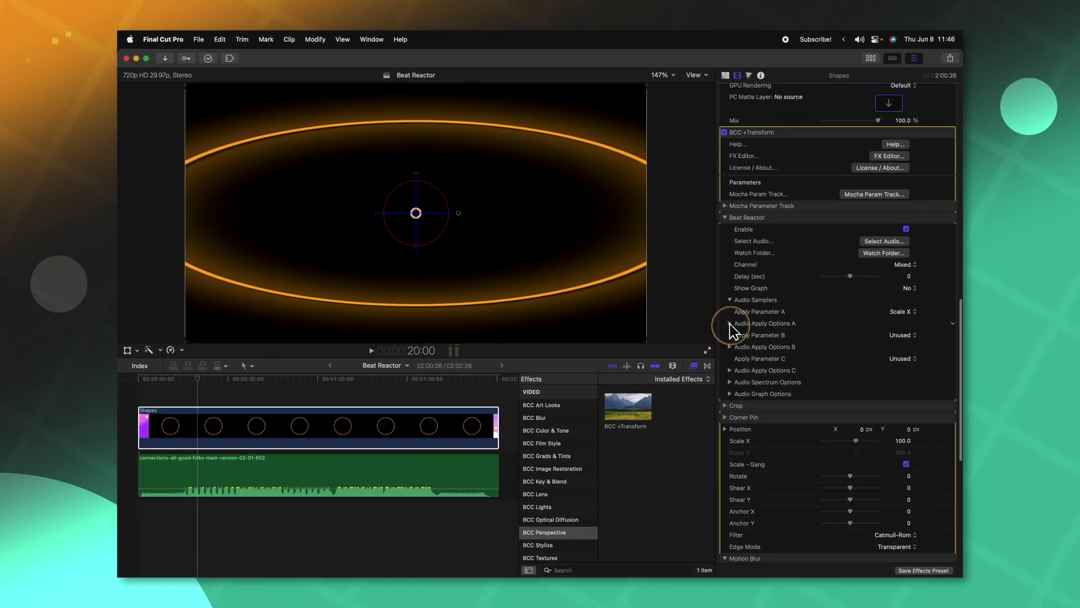
pyautogui.click(730, 324)
pyautogui.scroll(-2, 748, 334)
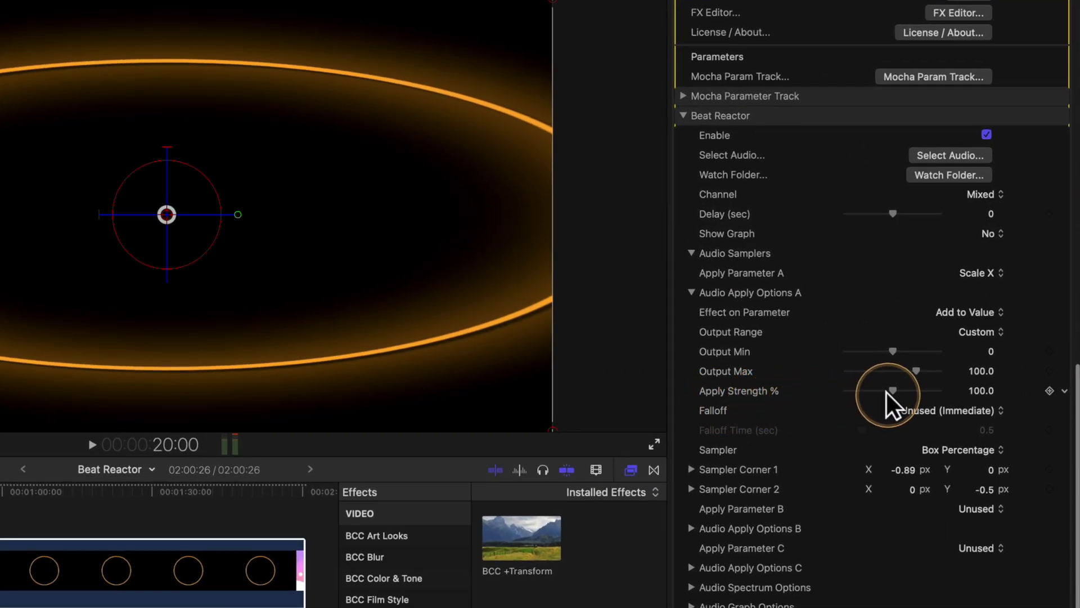
# Set Scale X Apply Strength % to 5 and play back to preview the gentler pulse
pyautogui.moveTo(889, 390); pyautogui.dragTo(878, 390)
pyautogui.click(983, 390)
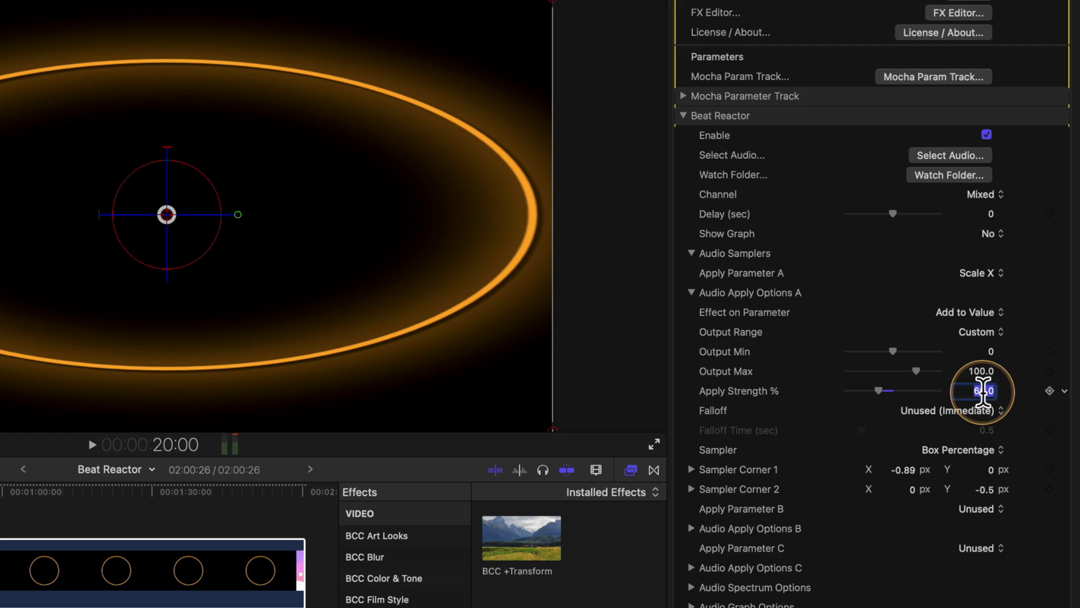
pyautogui.write('5')
pyautogui.press('Return')
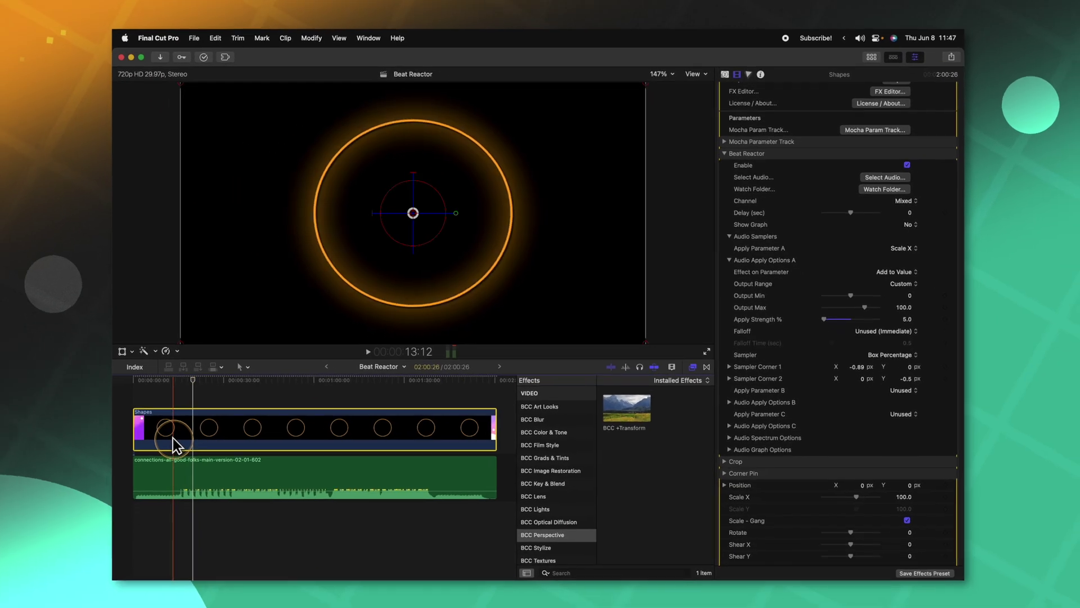
pyautogui.press('space')
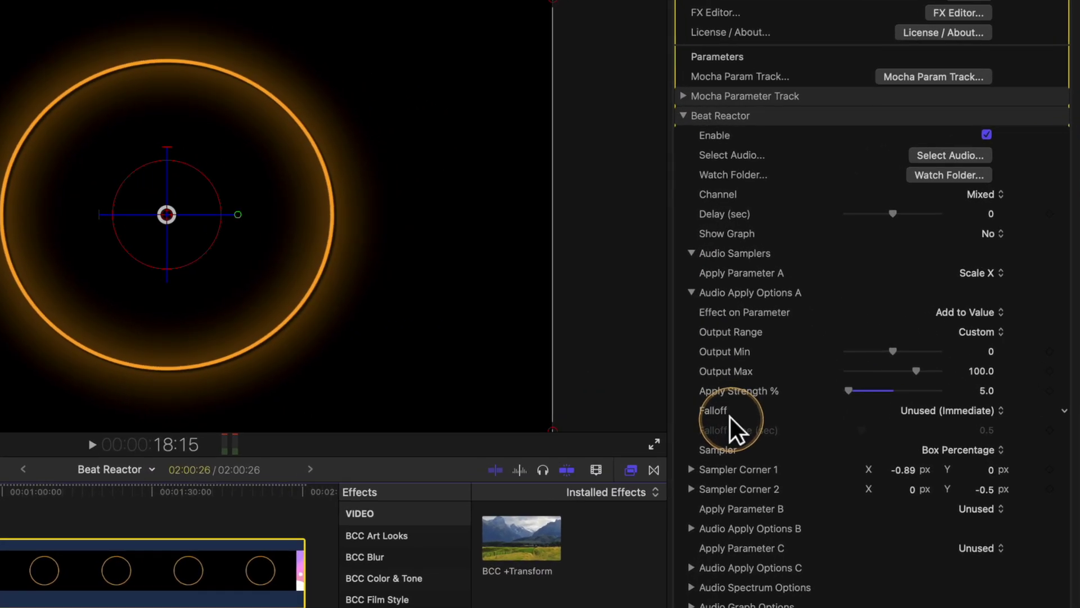
# Choose Quadratic Soft falloff for Scale X and raise its Falloff Time to 3.0 seconds
pyautogui.scroll(-2, 948, 417)
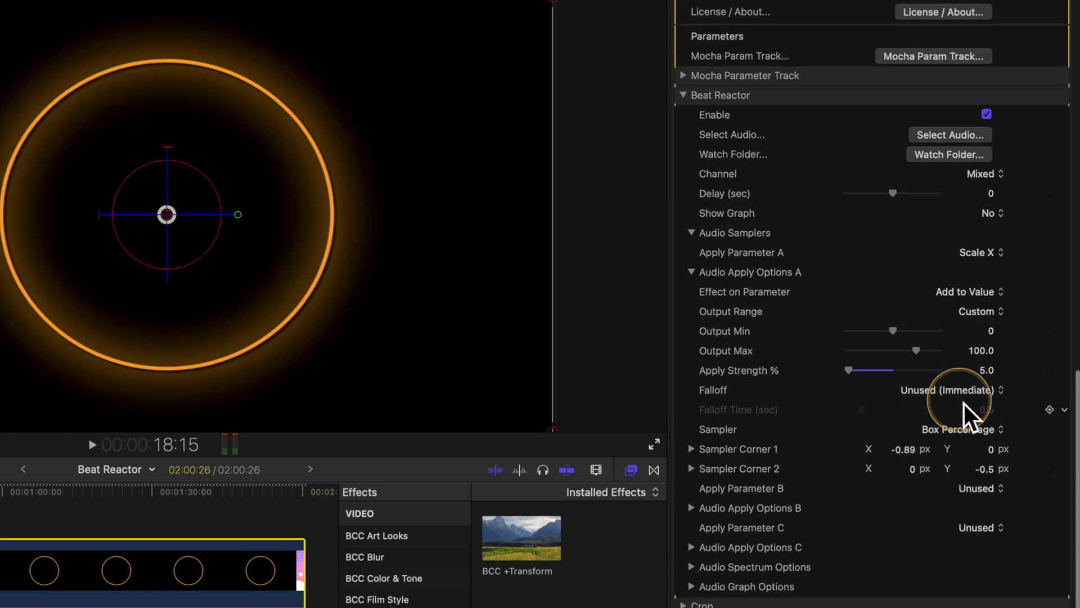
pyautogui.click(962, 389)
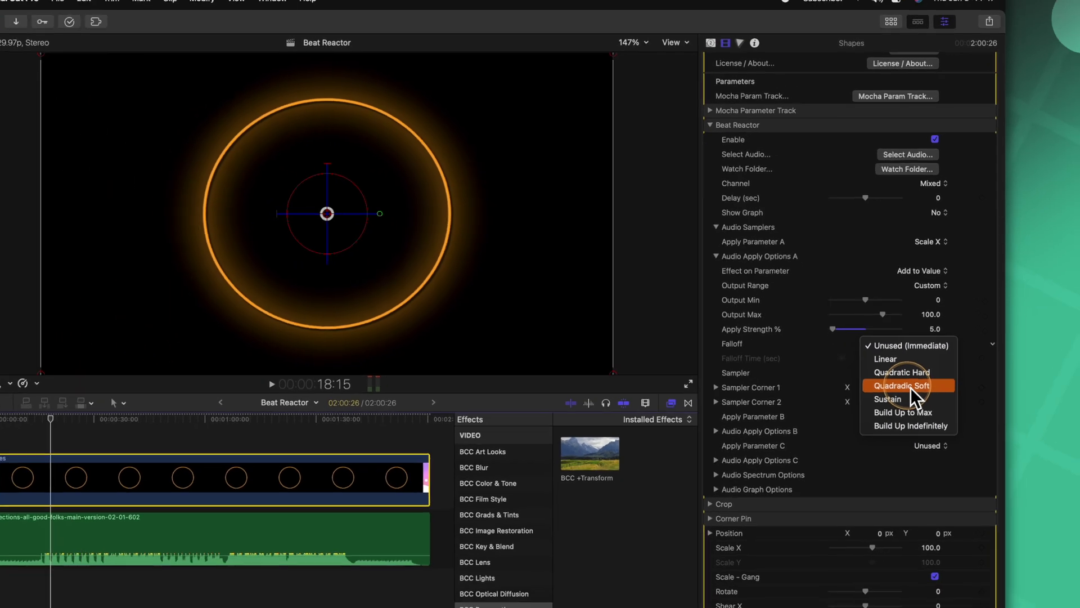
pyautogui.click(943, 446)
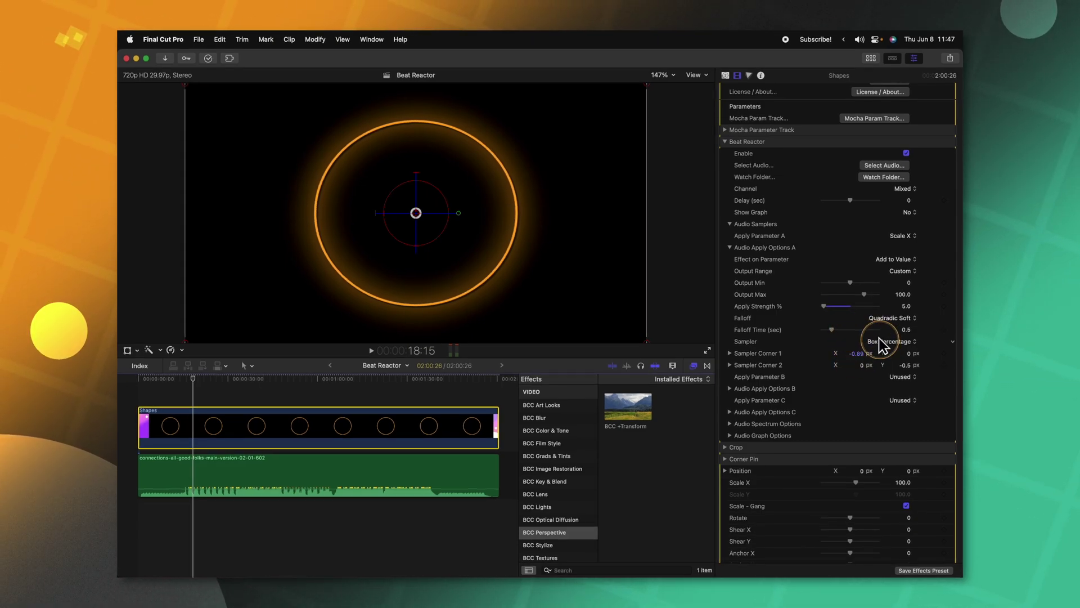
pyautogui.moveTo(832, 330); pyautogui.dragTo(873, 331)
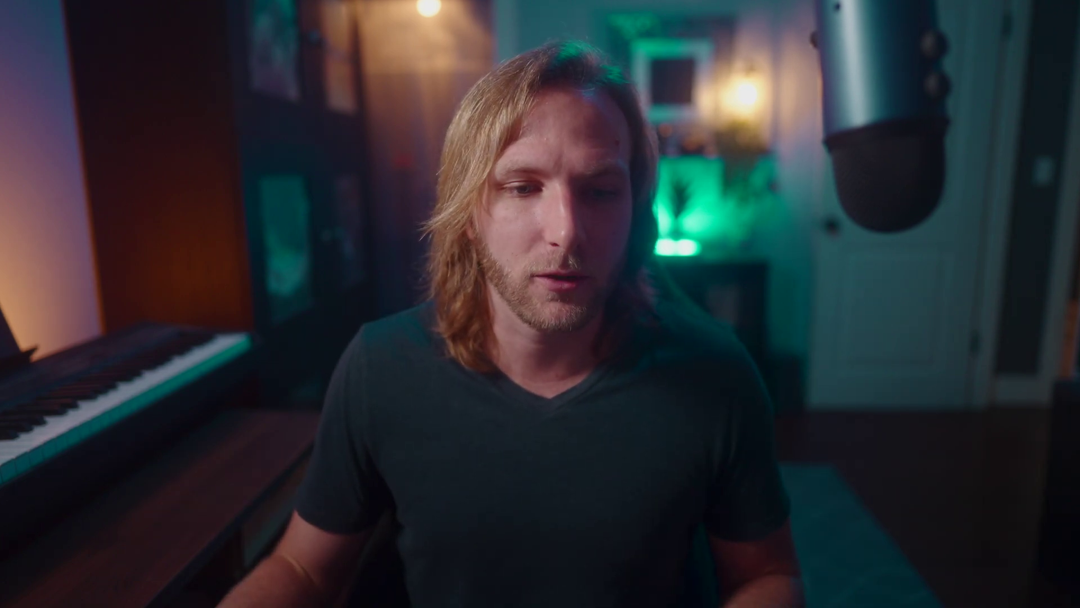
pyautogui.click(186, 393)
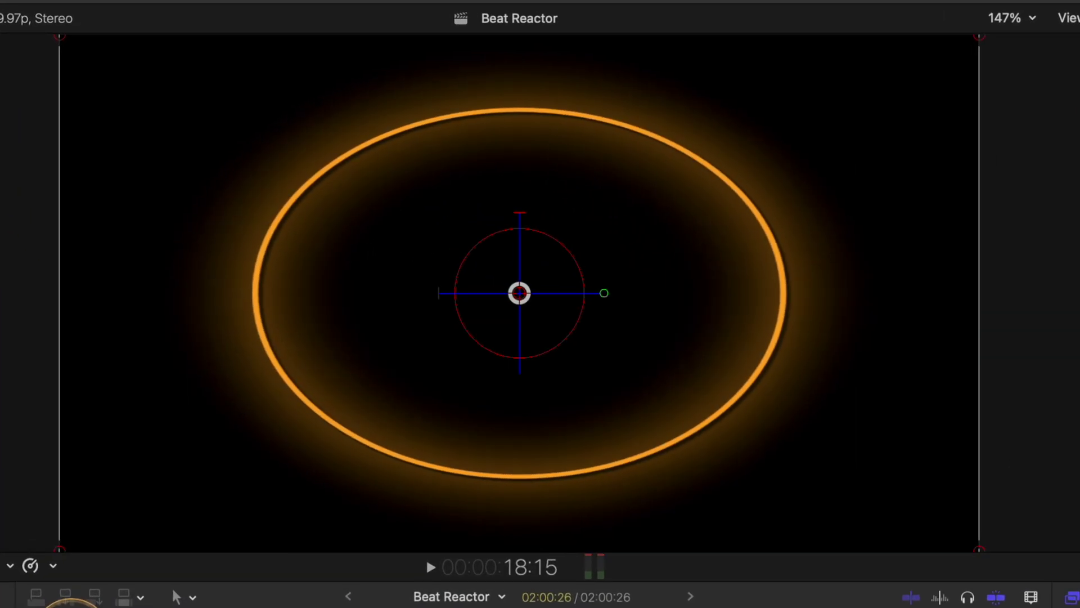
pyautogui.press('space')
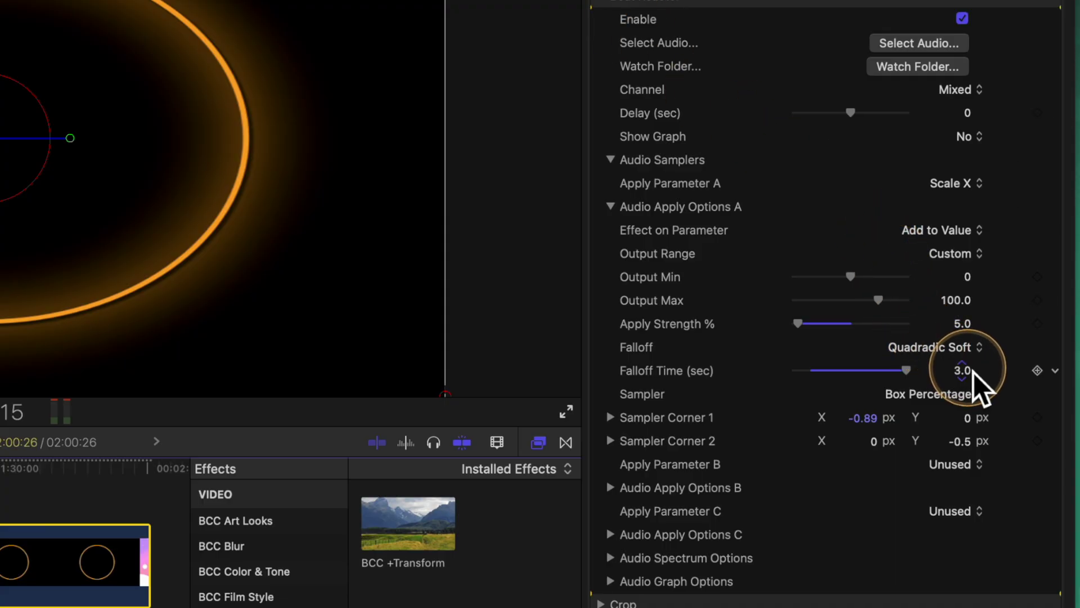
# Enter 0.1 as the Scale X Falloff Time and play back the quicker pulses
pyautogui.click(959, 369)
pyautogui.write('0.1')
pyautogui.press('Return')
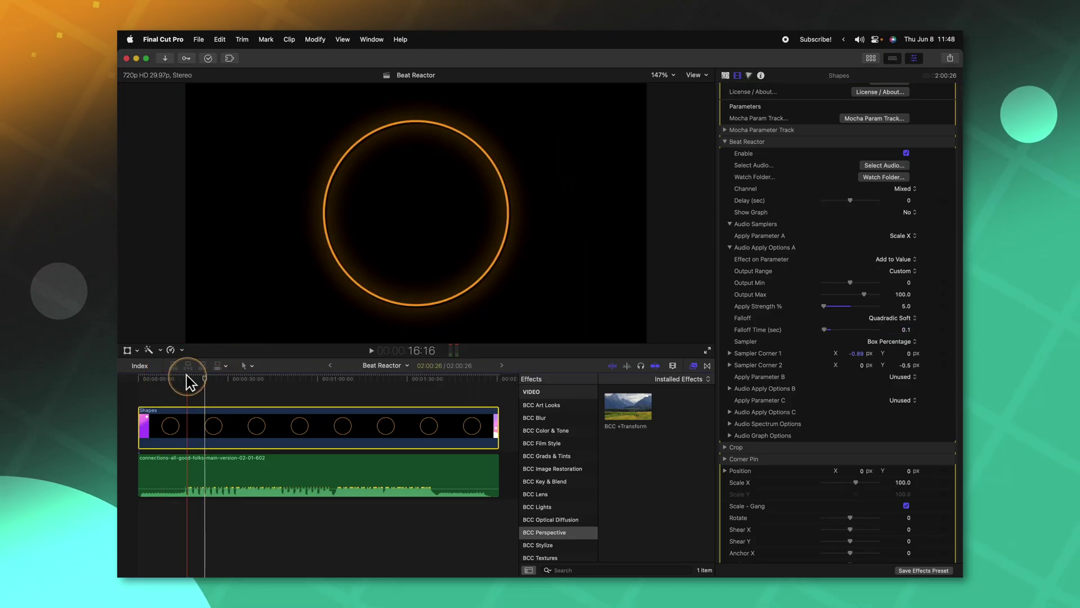
pyautogui.press('space')
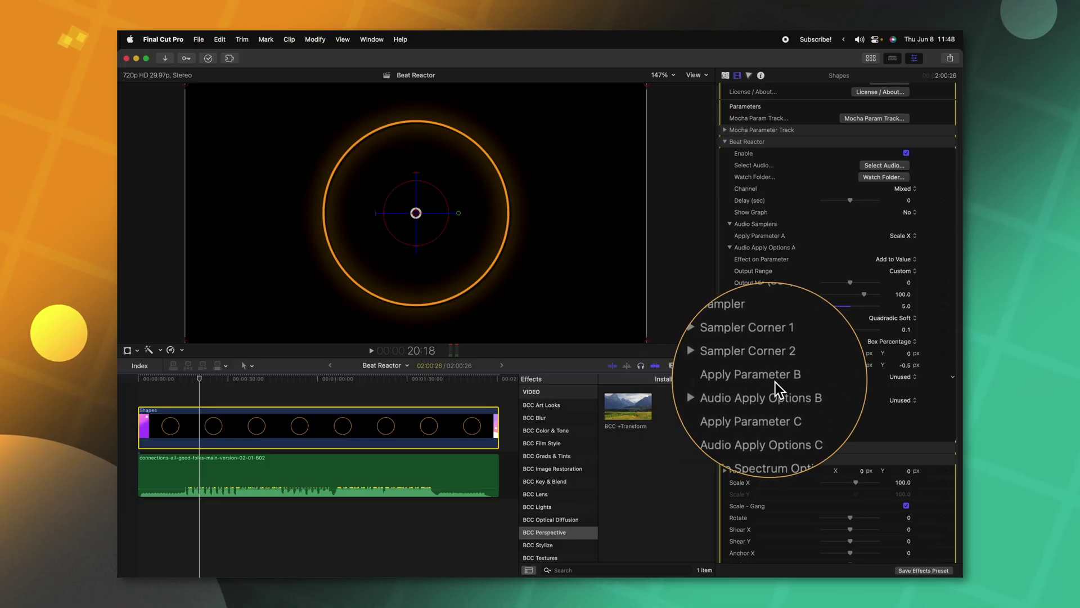
# Drive Scale Y with Apply Parameter B at 5% Apply Strength, then bring up its Falloff choices
pyautogui.click(906, 380)
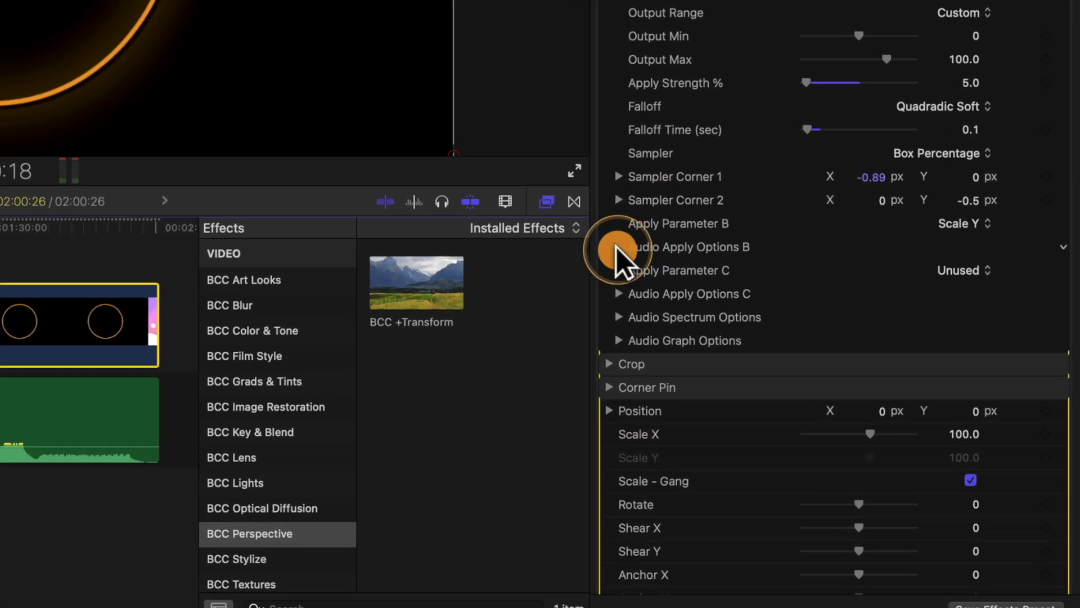
pyautogui.click(729, 388)
pyautogui.scroll(-3, 638, 259)
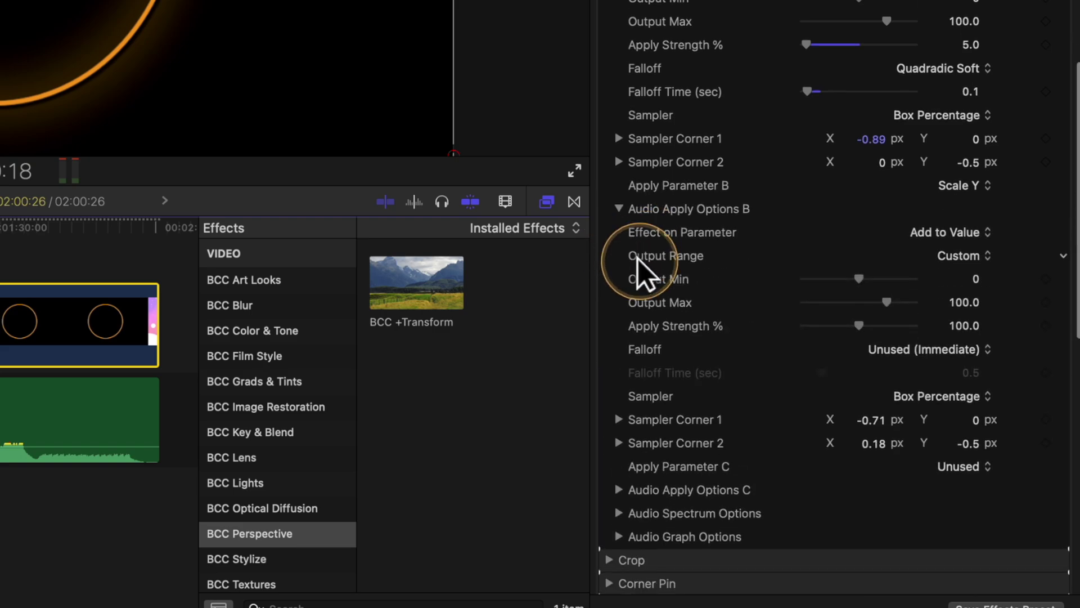
pyautogui.click(969, 294)
pyautogui.write('5')
pyautogui.press('Return')
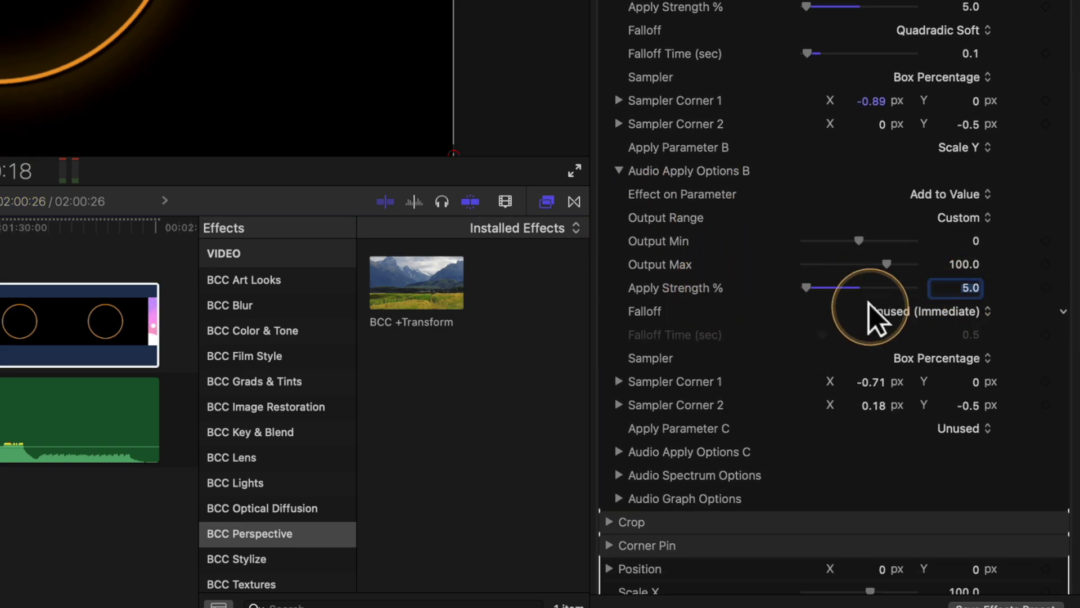
pyautogui.click(925, 313)
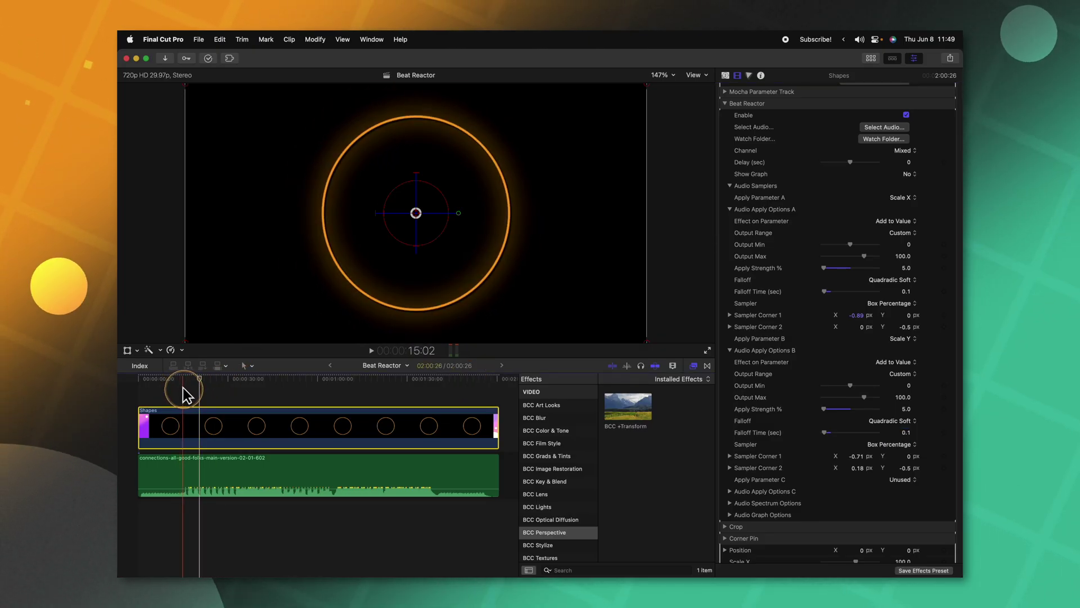
# Option-drag a copy of the Shapes clip into the lane above, aligned with the original's start
pyautogui.click(186, 388)
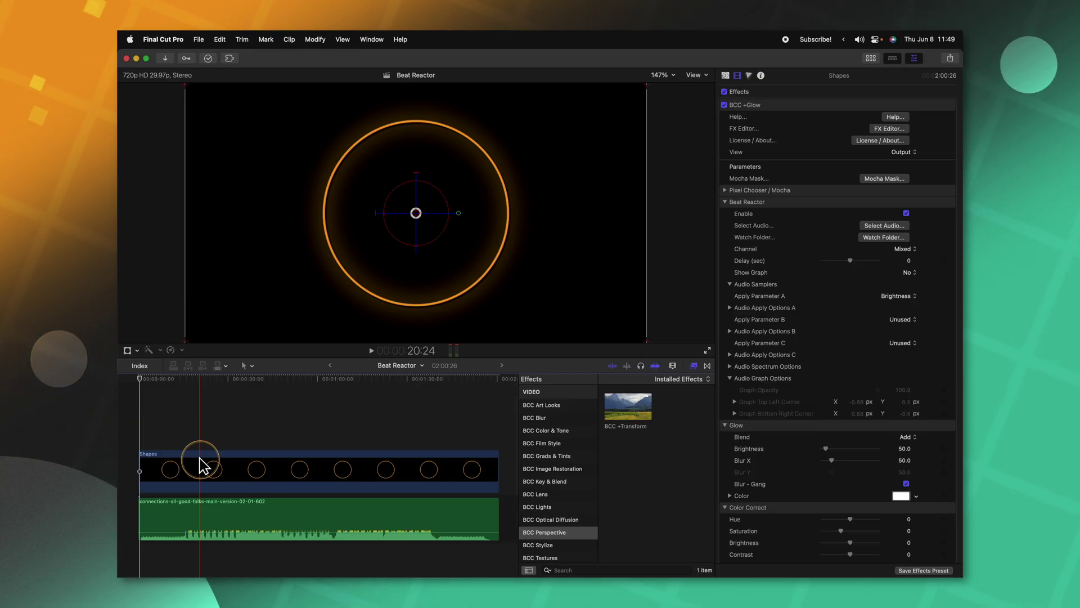
pyautogui.moveTo(202, 465); pyautogui.dragTo(199, 404)
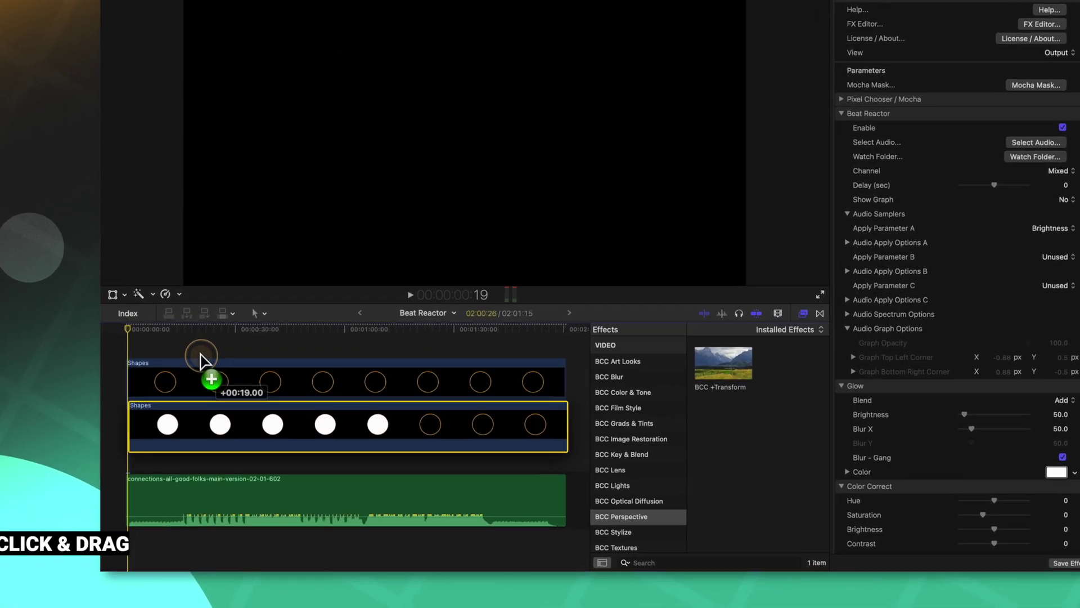
pyautogui.moveTo(201, 355); pyautogui.dragTo(201, 405)
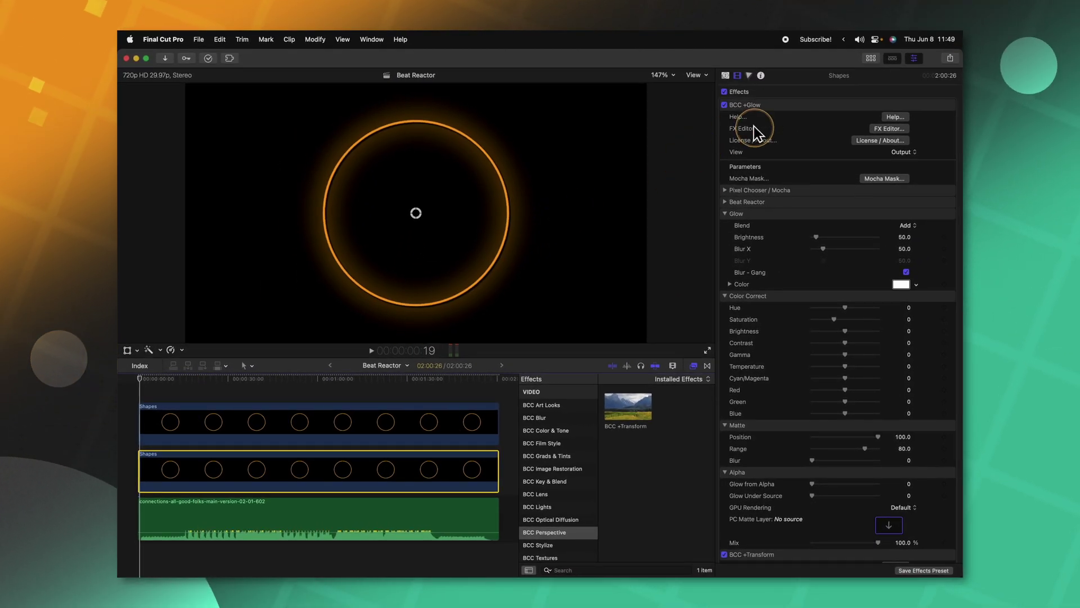
# Set the copied ring's Outline Color to Teal Body
pyautogui.click(726, 76)
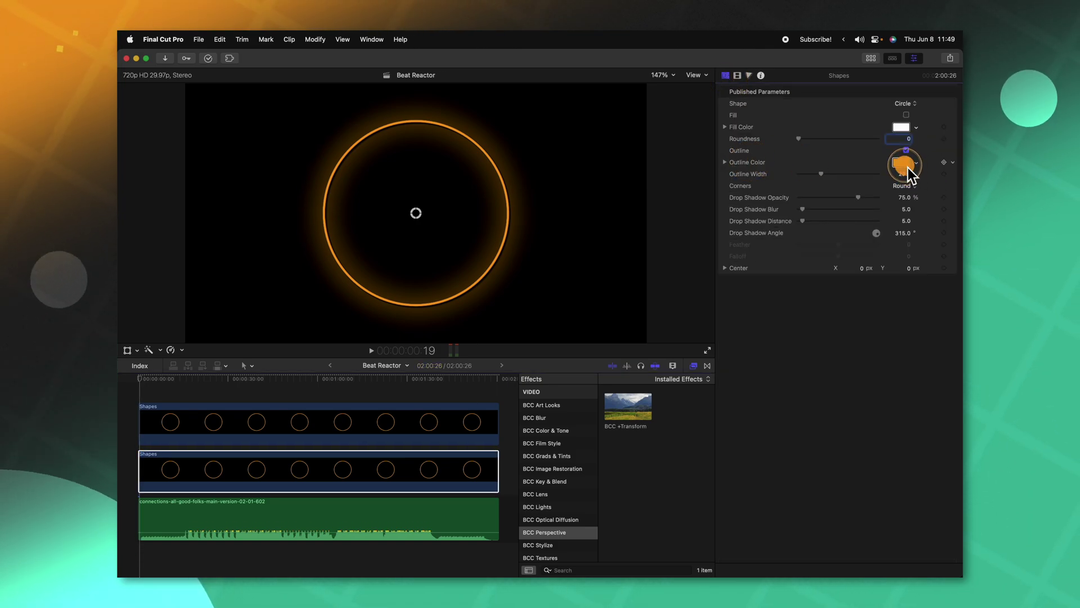
pyautogui.click(901, 164)
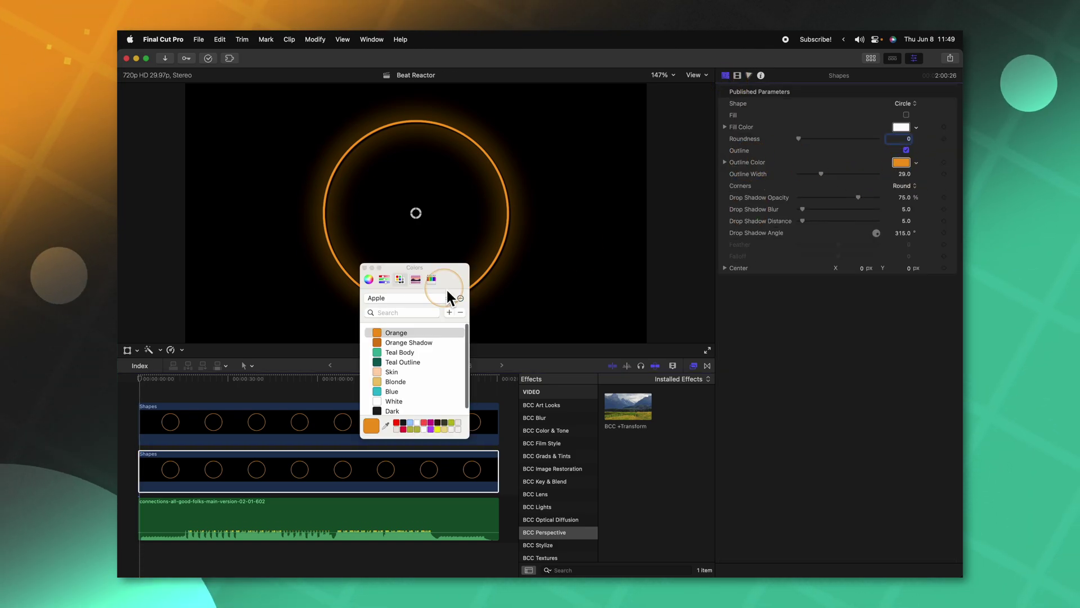
pyautogui.click(365, 268)
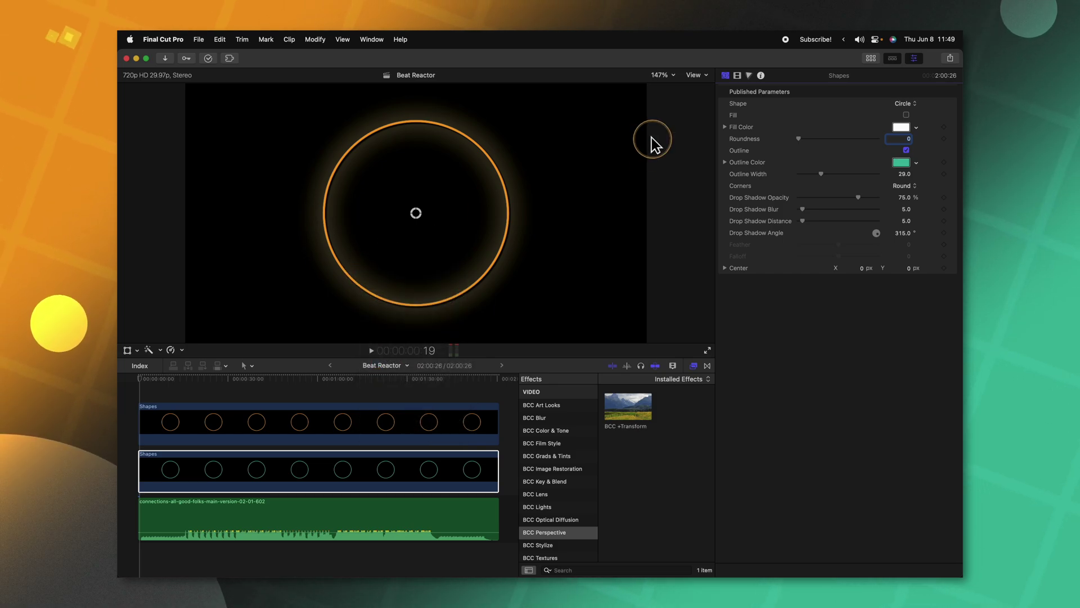
# Shrink the copy's BCC +Transform Scale X to 57 and preview both rings at 22 seconds
pyautogui.click(736, 75)
pyautogui.scroll(-5, 852, 372)
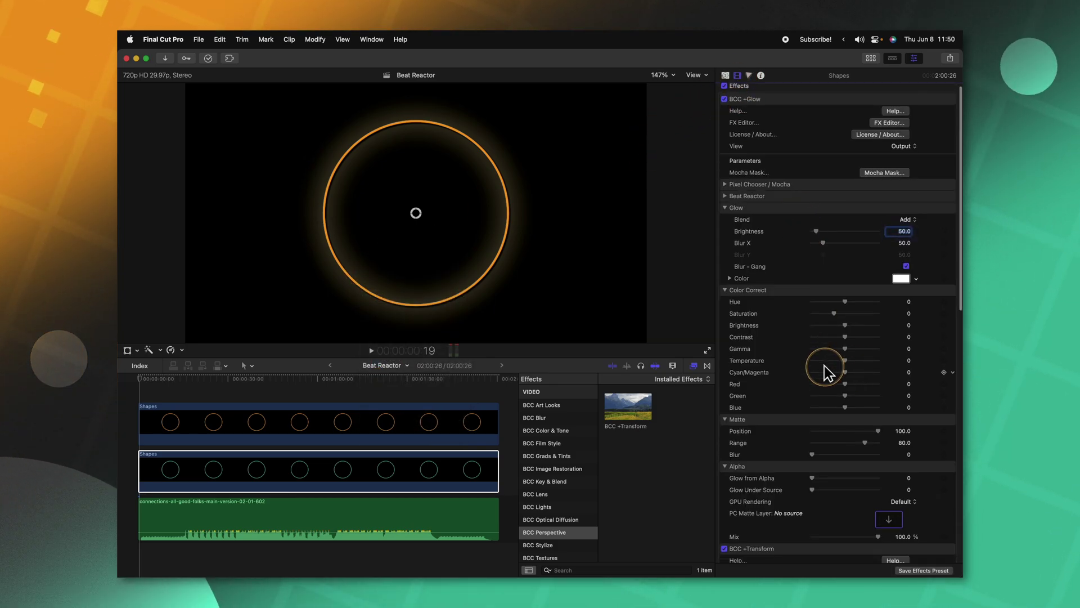
pyautogui.scroll(-2, 829, 293)
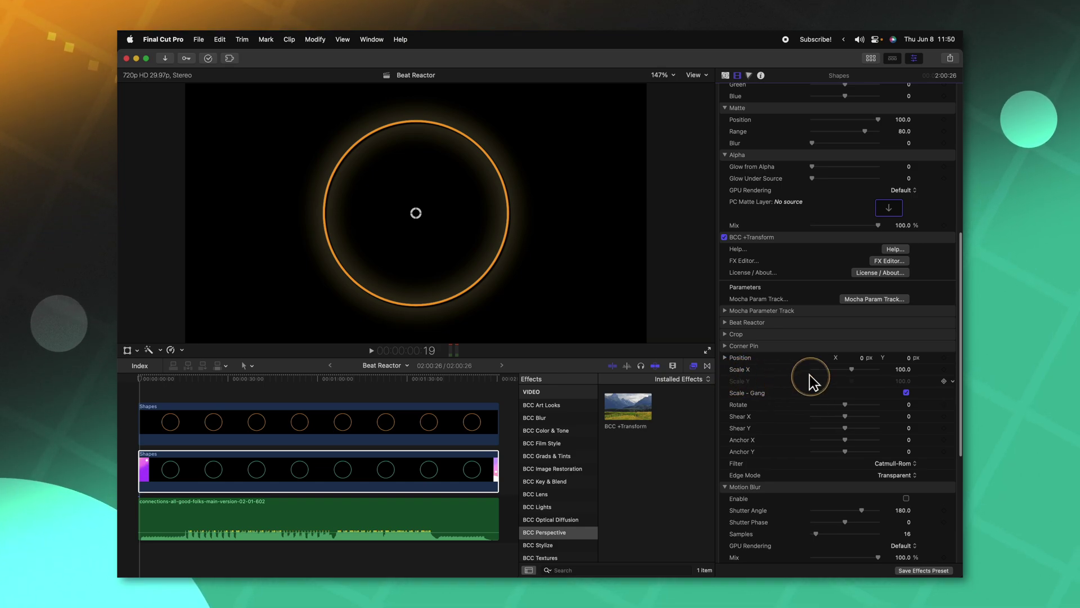
pyautogui.moveTo(847, 368)
pyautogui.mouseDown()
pyautogui.moveTo(837, 367)
pyautogui.moveTo(849, 370)
pyautogui.mouseUp()
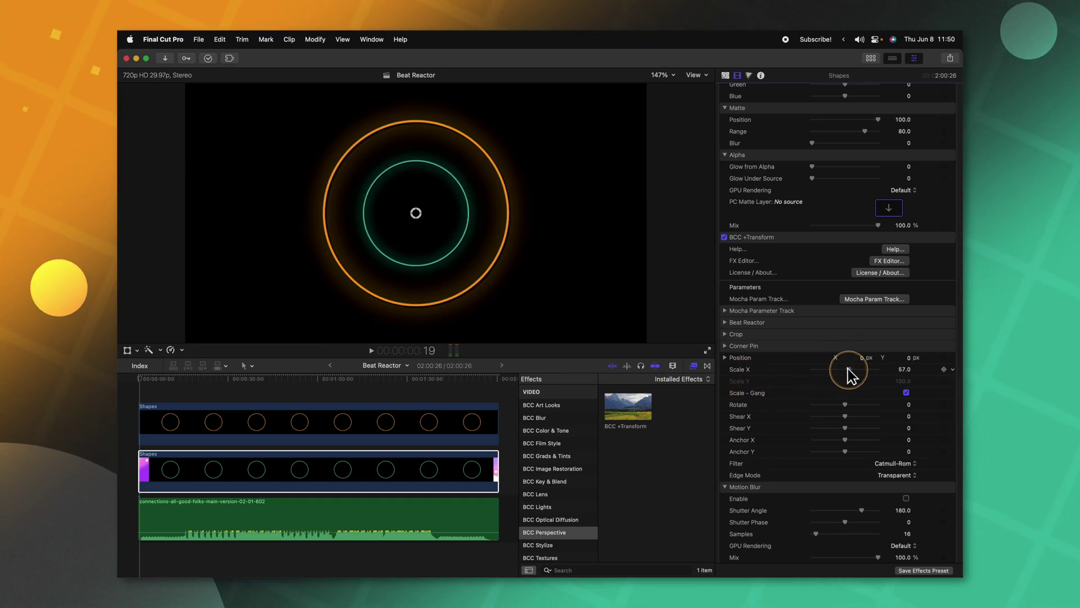
pyautogui.click(204, 379)
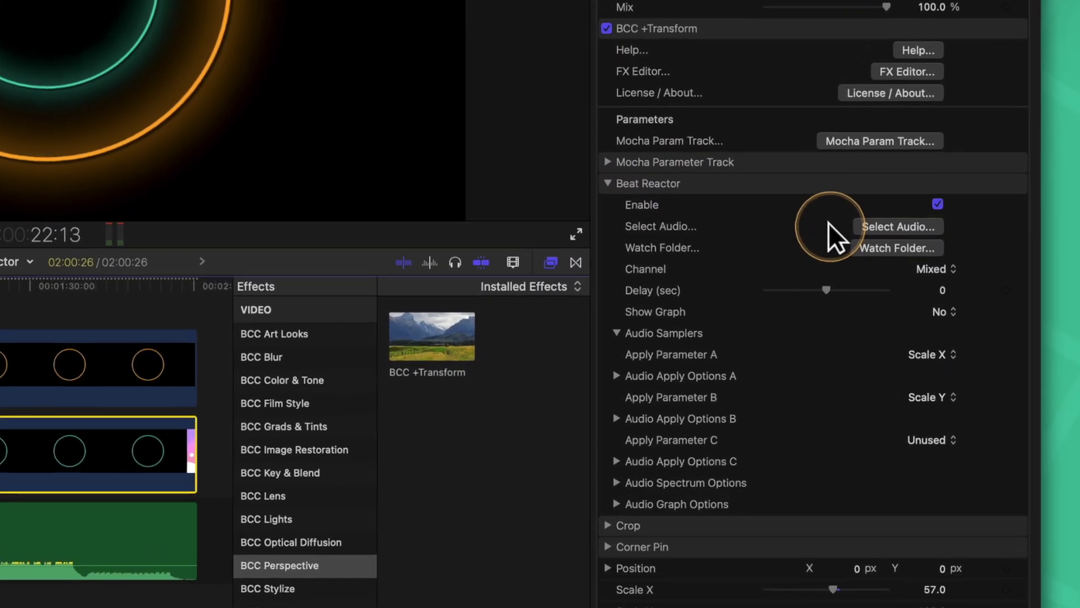
# Set the Scale X Apply Strength % to 7 in Audio Apply Options A
pyautogui.scroll(-1, 756, 273)
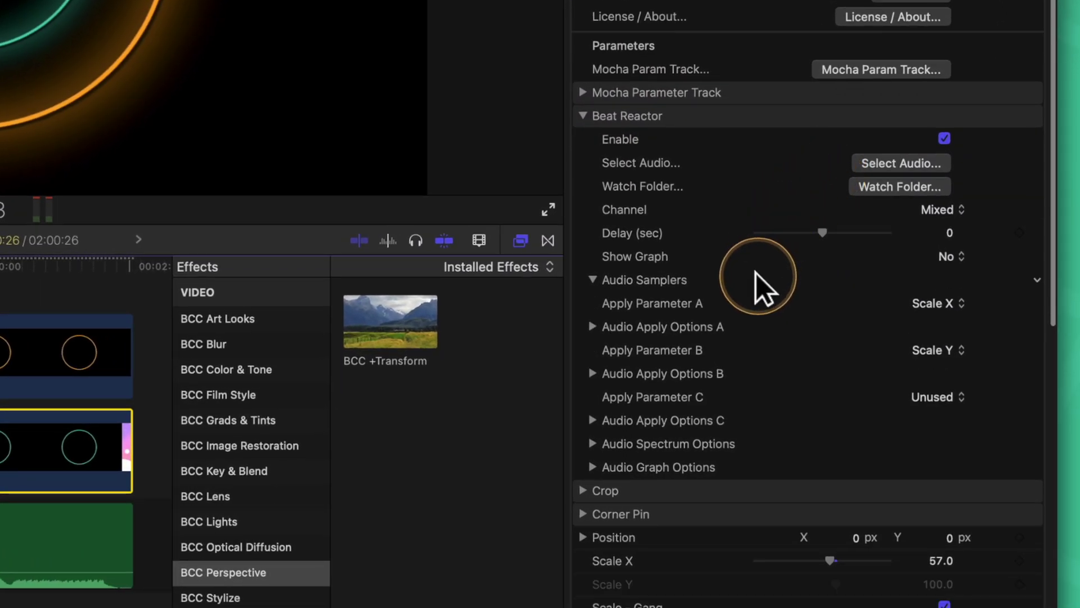
pyautogui.click(593, 326)
pyautogui.scroll(-2, 703, 337)
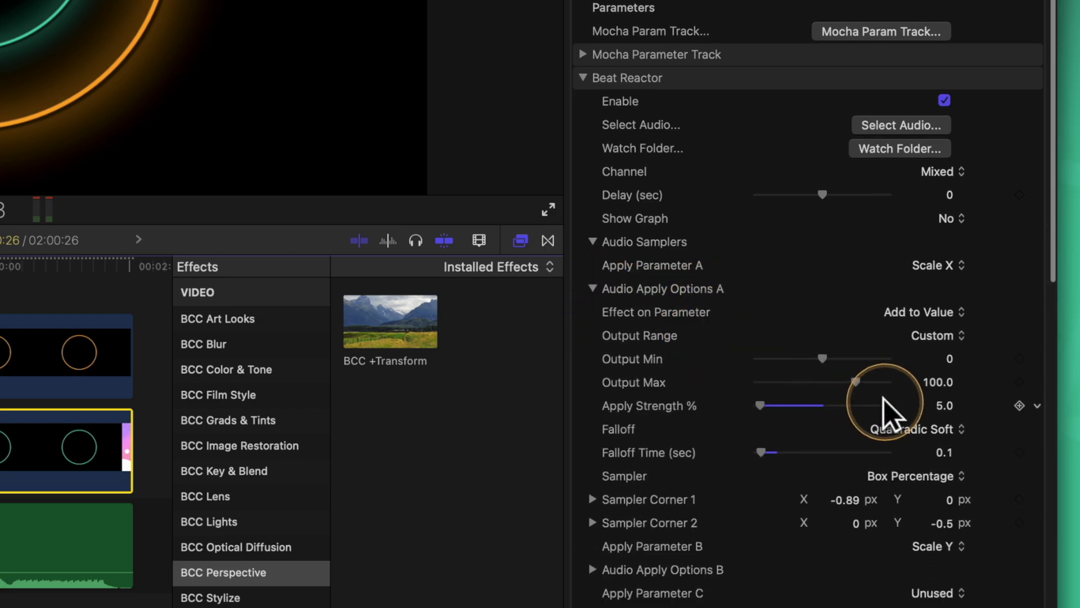
pyautogui.click(951, 410)
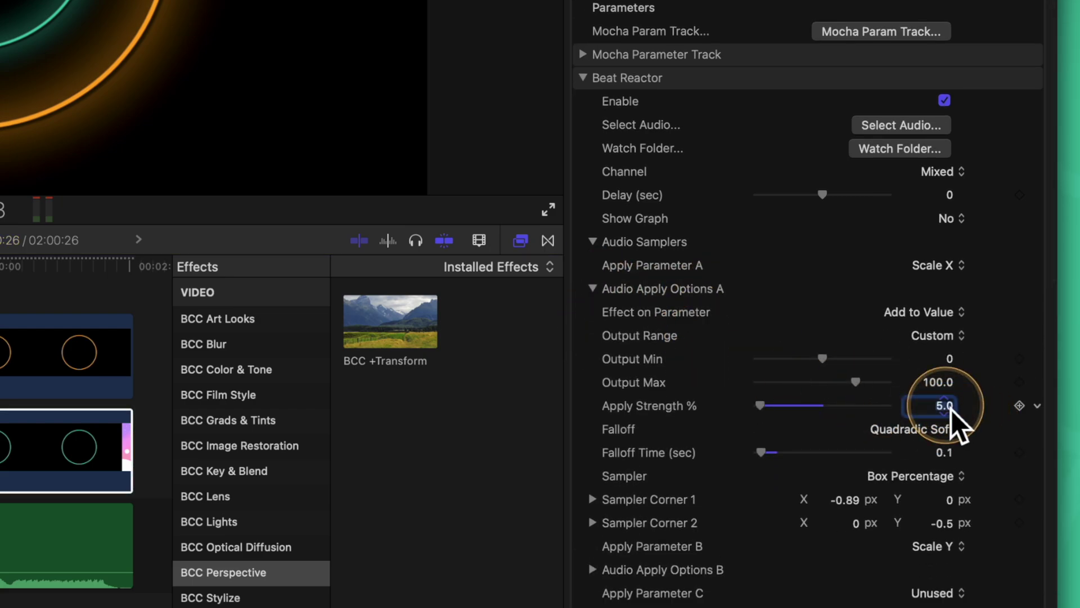
pyautogui.write('7')
pyautogui.press('Return')
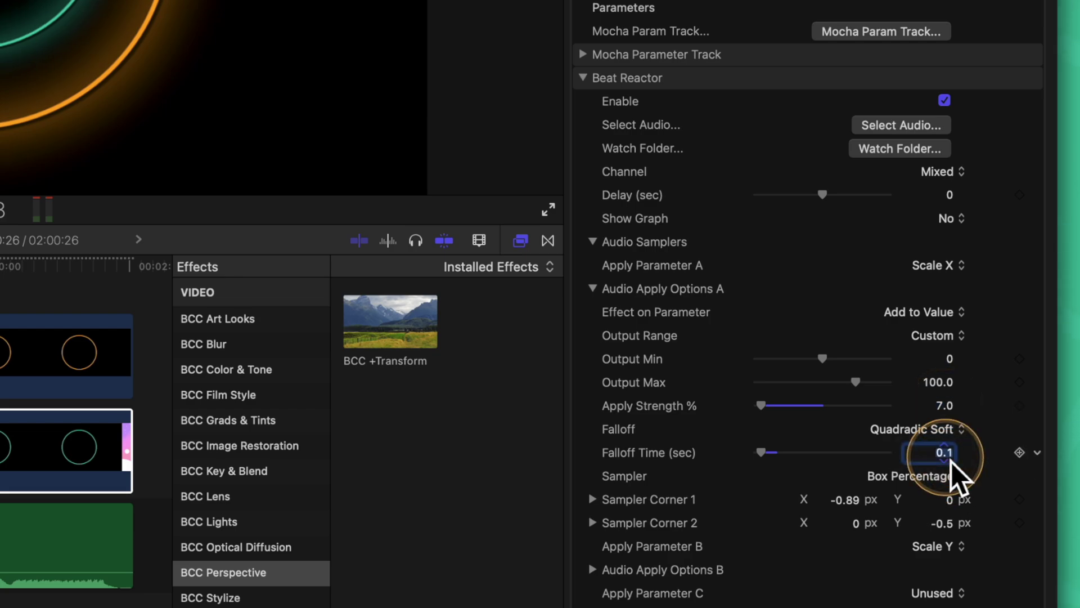
# Set Scale Y to 7% strength and drag its Falloff Time to 0.2 seconds
pyautogui.scroll(-2, 587, 572)
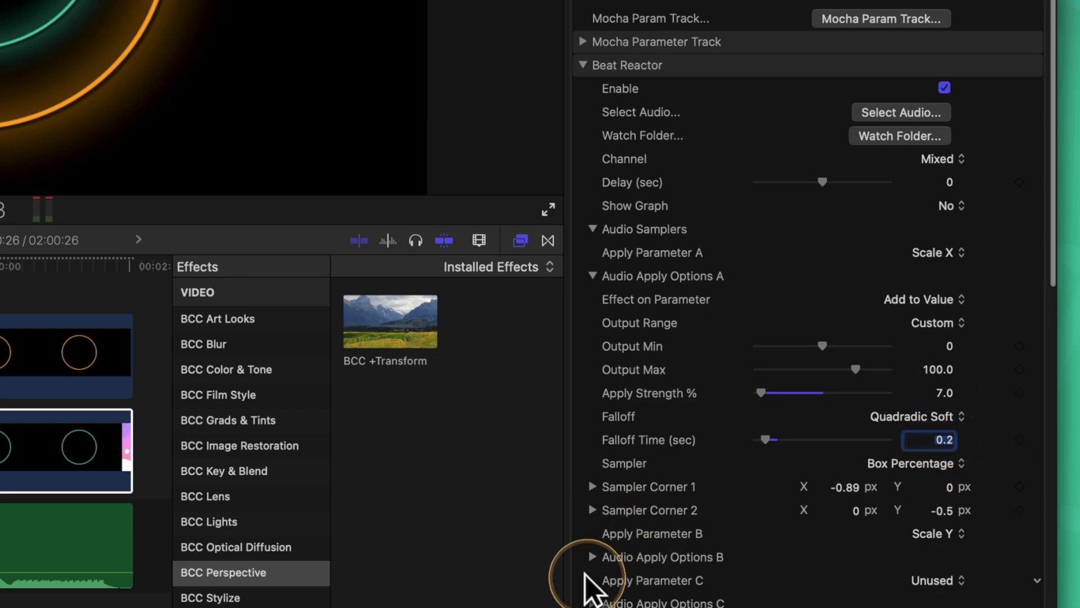
pyautogui.click(670, 539)
pyautogui.scroll(-3, 671, 538)
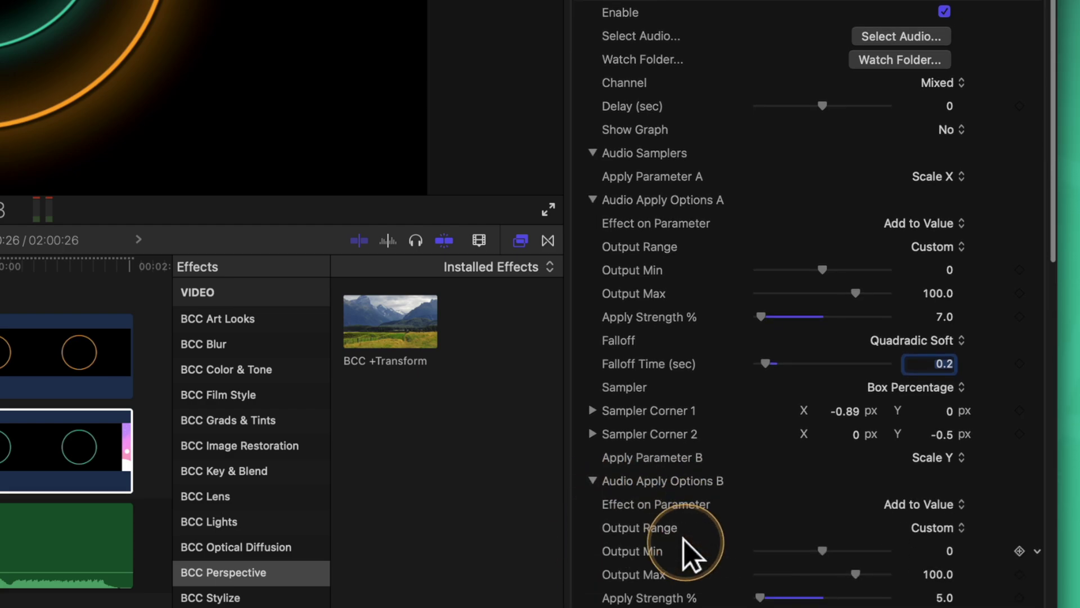
pyautogui.click(954, 584)
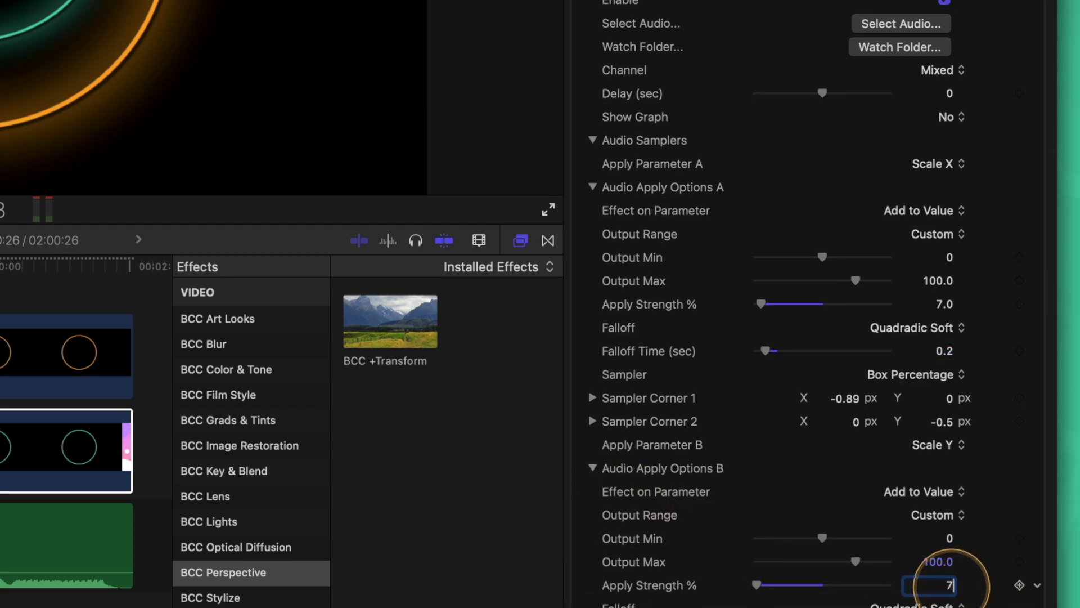
pyautogui.scroll(-2, 1025, 518)
pyautogui.moveTo(945, 582); pyautogui.dragTo(844, 579)
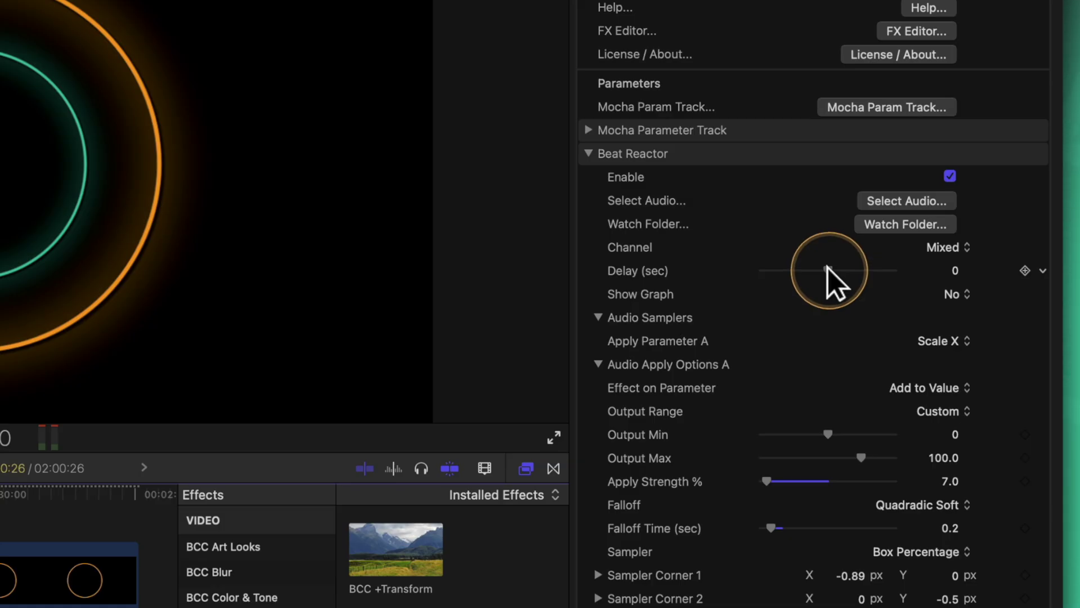
# Set the Beat Reactor Delay to 0.1 seconds and play the timeline
pyautogui.click(955, 272)
pyautogui.write('0.1')
pyautogui.press('Return')
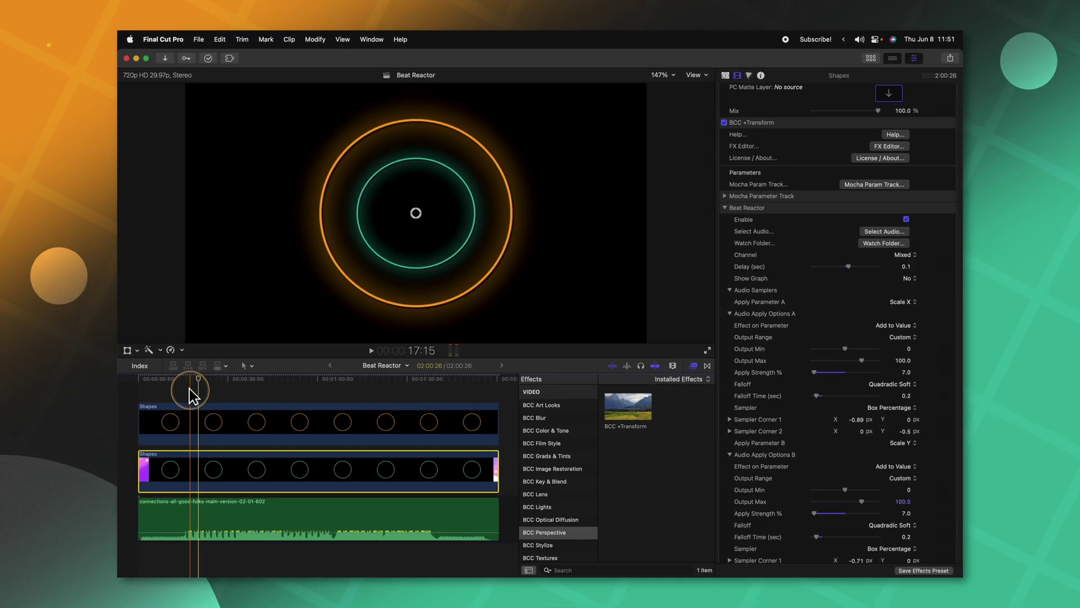
pyautogui.press('space')
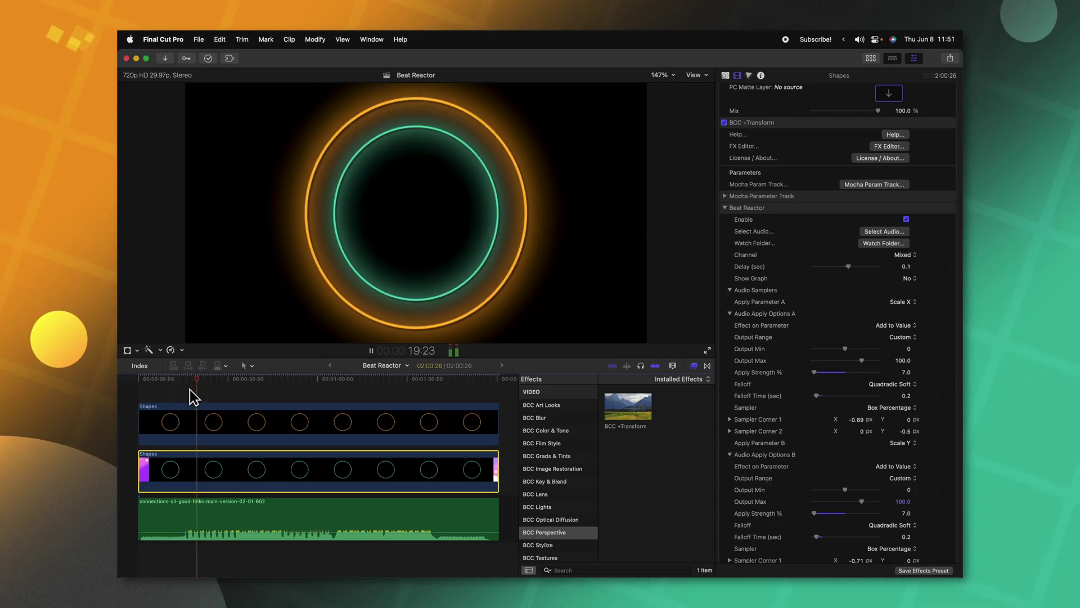
# Move the playhead to watch the rings pulse, then show the Titles and Generators browser
pyautogui.click(189, 390)
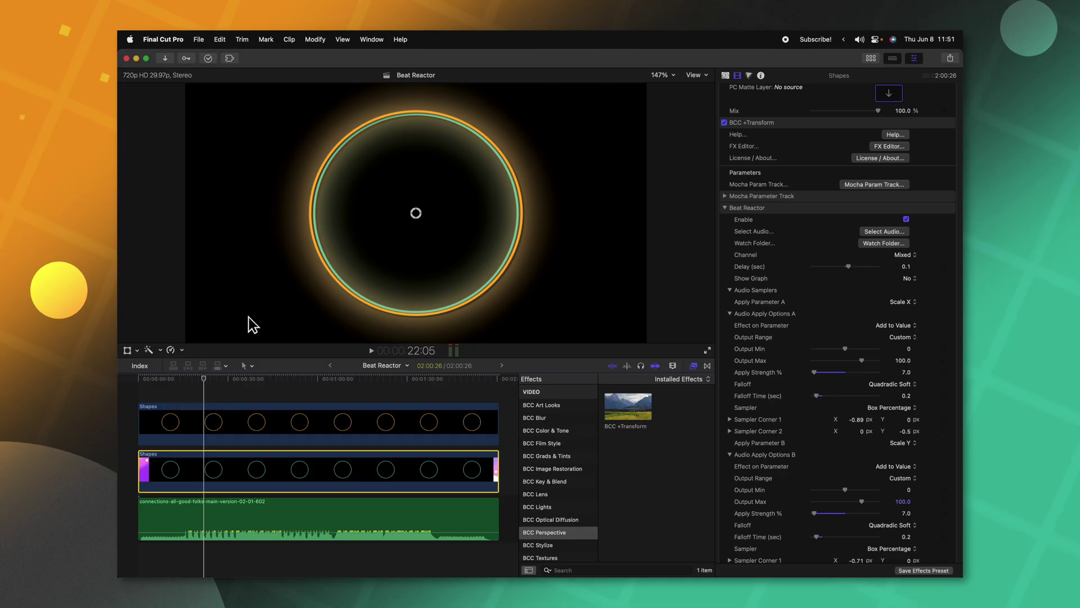
pyautogui.click(872, 60)
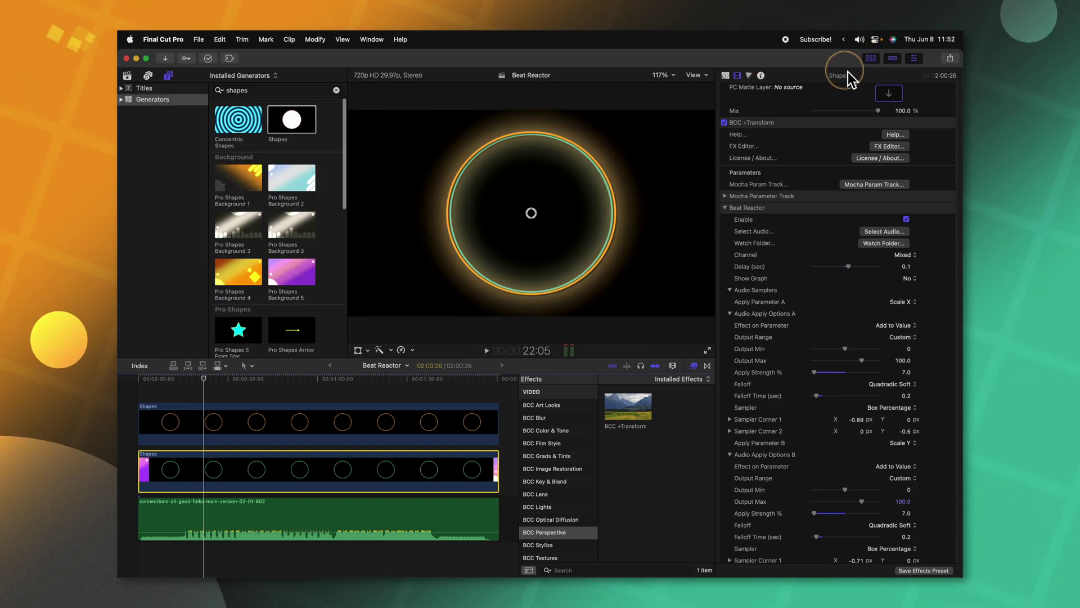
# Place an Adjustments title above the ring clips and extend it to the timeline's end
pyautogui.click(126, 89)
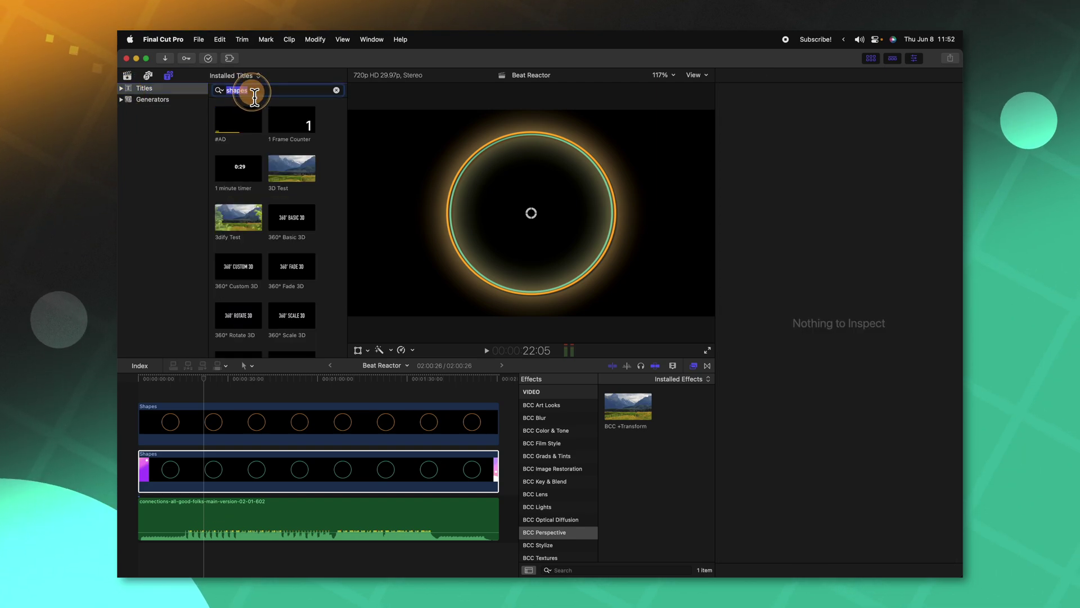
pyautogui.click(252, 91)
pyautogui.write('adjustment')
pyautogui.moveTo(238, 178); pyautogui.dragTo(331, 394)
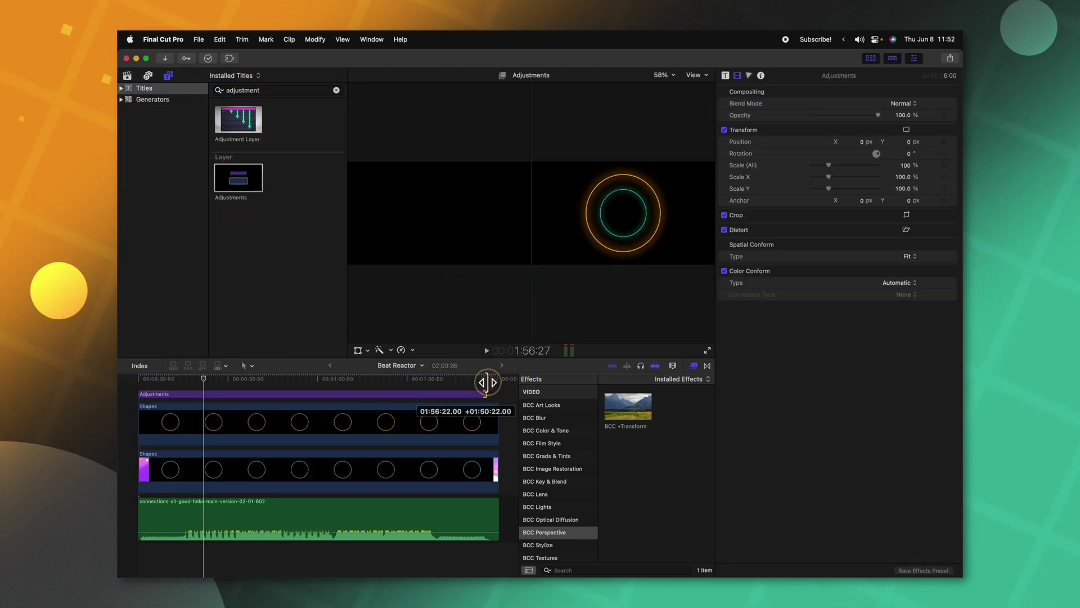
pyautogui.moveTo(496, 382); pyautogui.dragTo(497, 382)
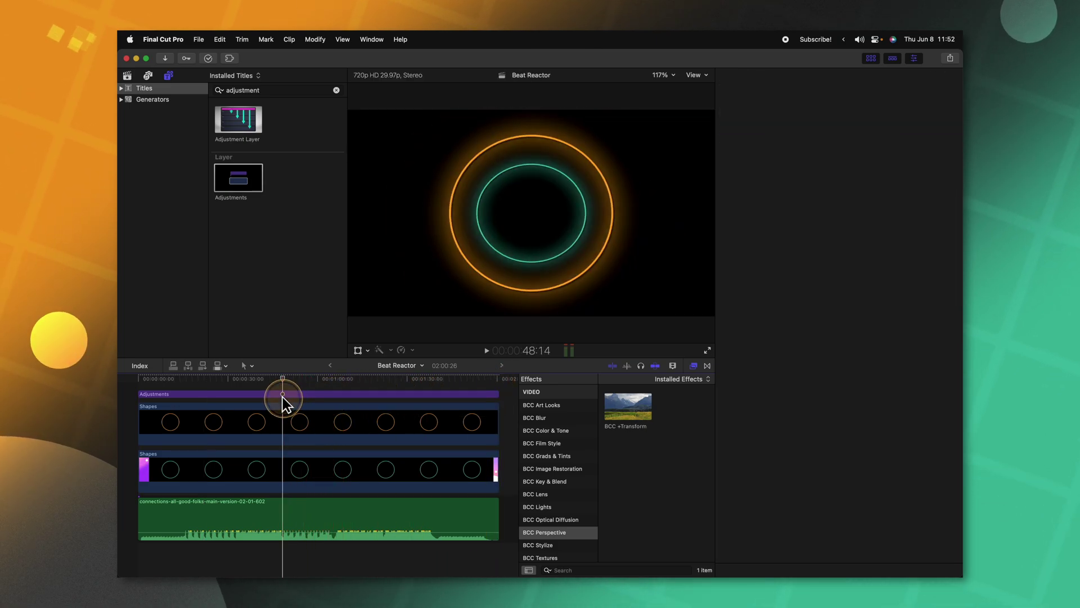
# Apply BCC Stylize > BCC +Prism to the Adjustments clip
pyautogui.click(283, 396)
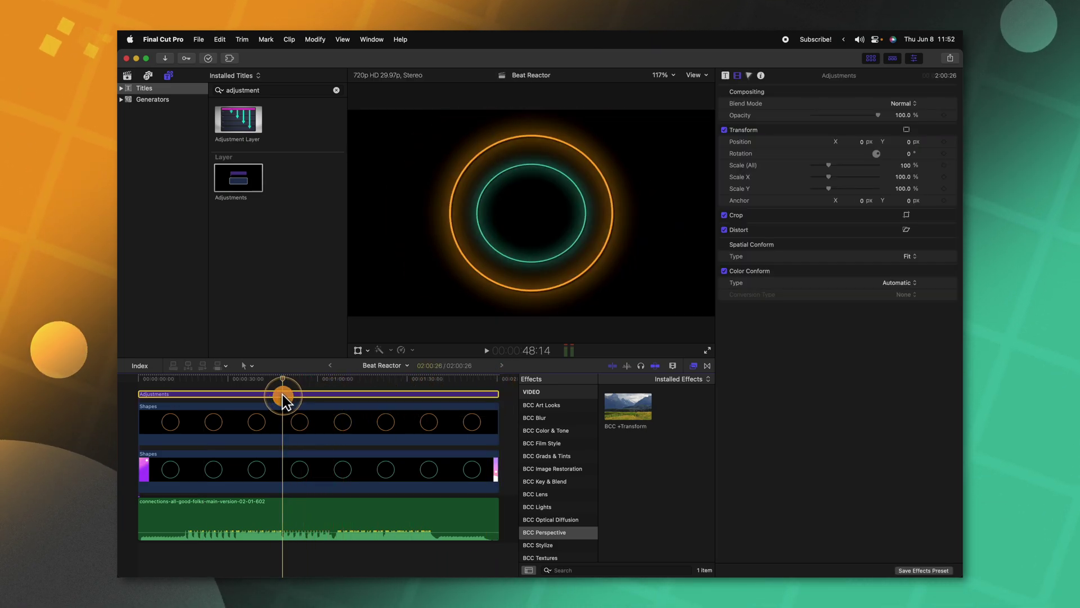
pyautogui.click(555, 544)
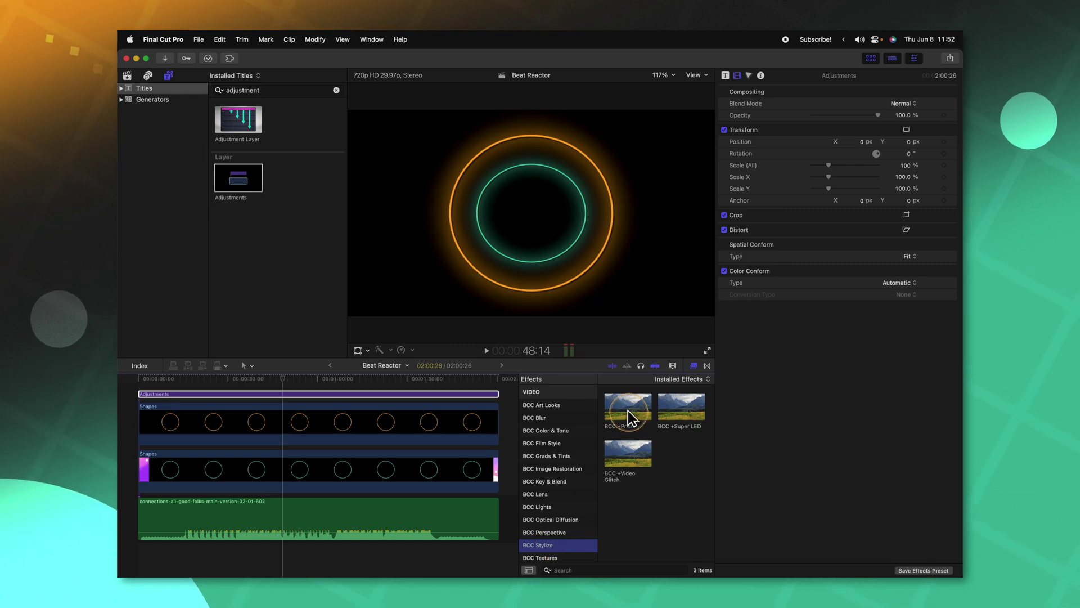
pyautogui.moveTo(628, 411); pyautogui.dragTo(325, 392)
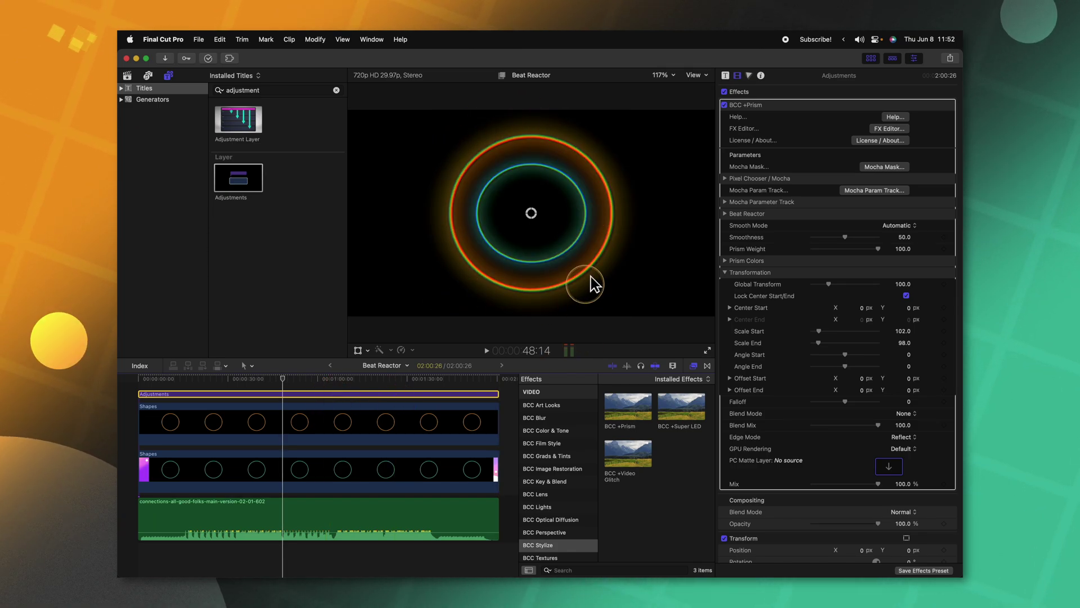
# Enable the Prism's Beat Reactor and load the music WAV as its audio source
pyautogui.click(725, 214)
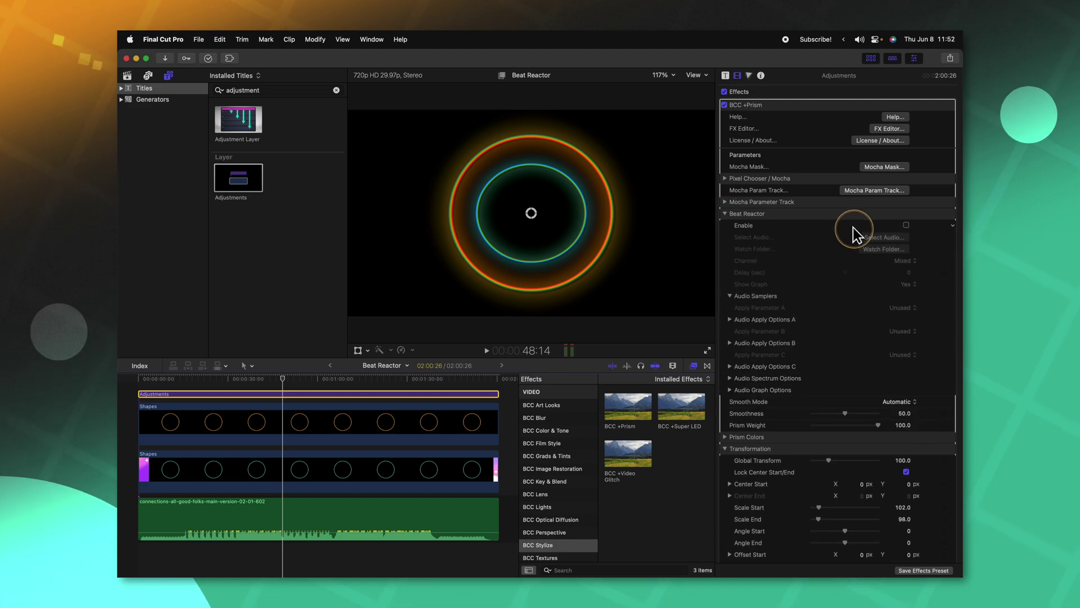
pyautogui.click(906, 225)
pyautogui.click(885, 237)
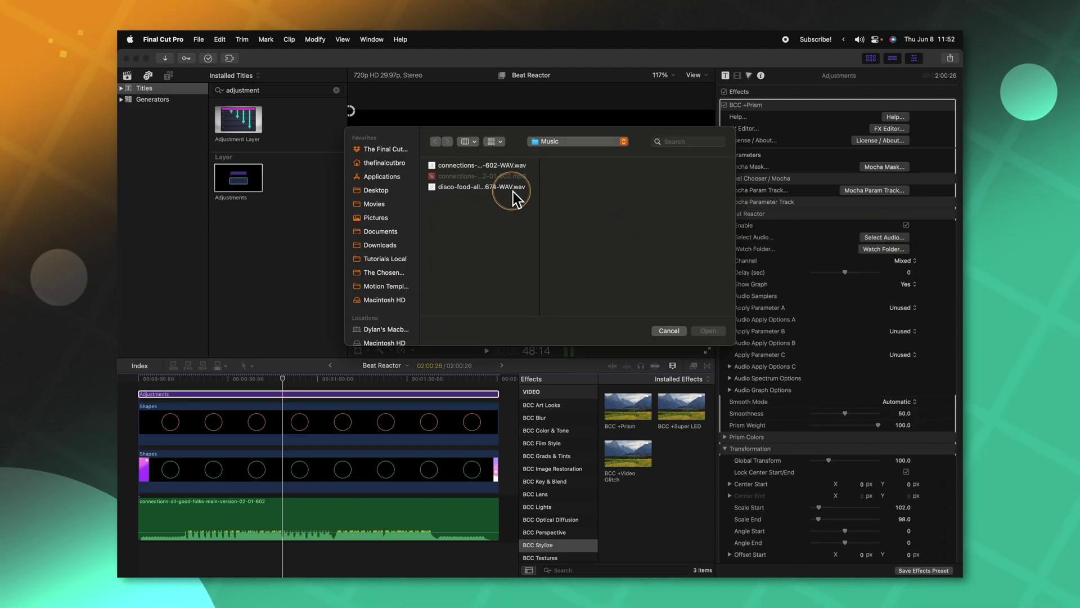
pyautogui.click(501, 166)
pyautogui.click(712, 333)
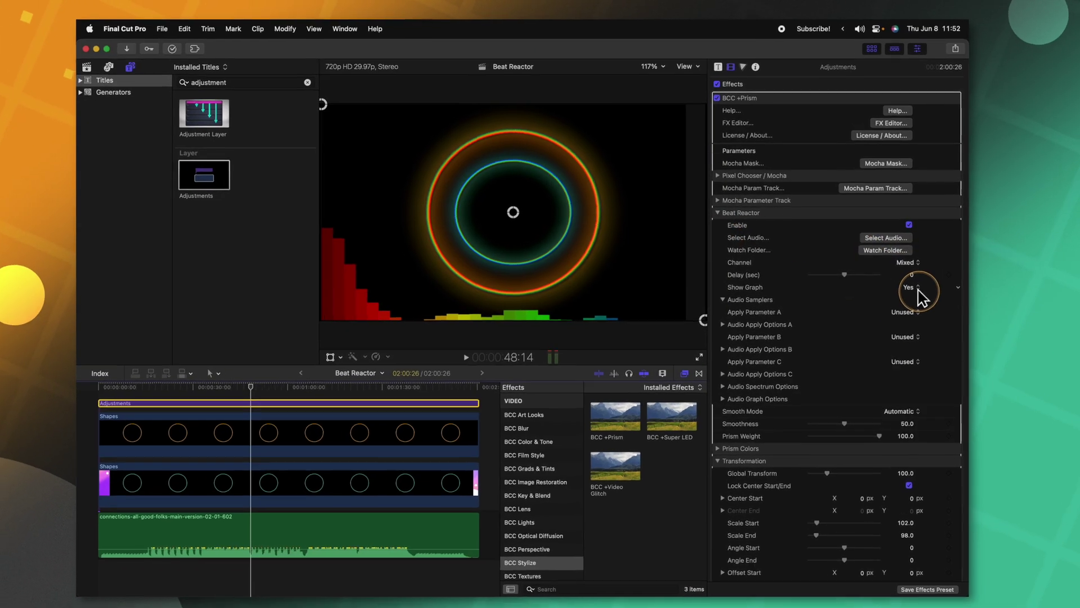
# Set Show Graph to No, drive Angle Start with Parameter A, and play from near the start
pyautogui.click(917, 288)
pyautogui.click(868, 309)
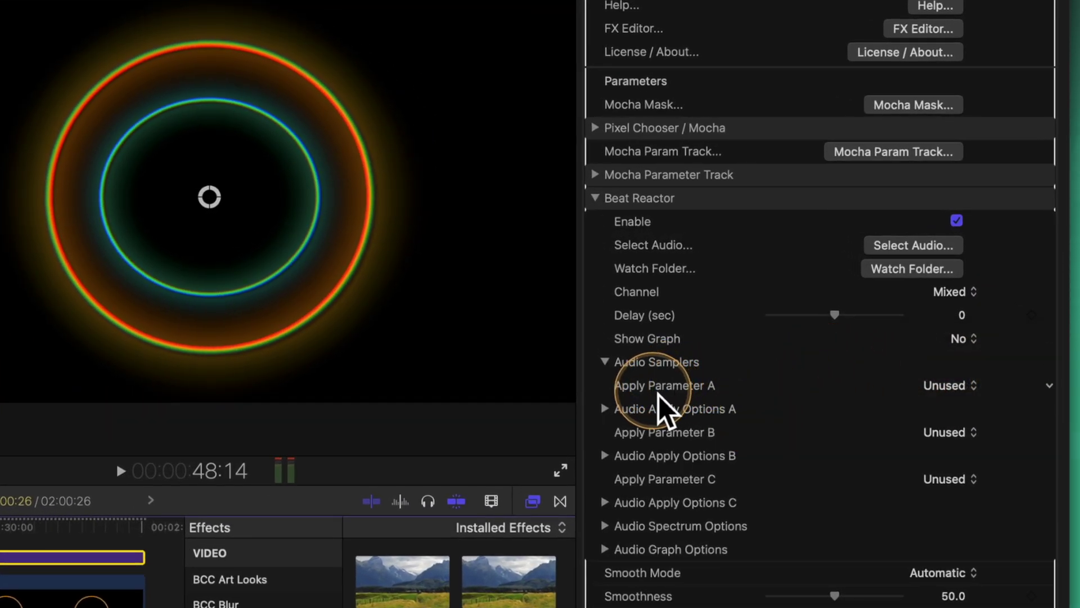
pyautogui.click(927, 389)
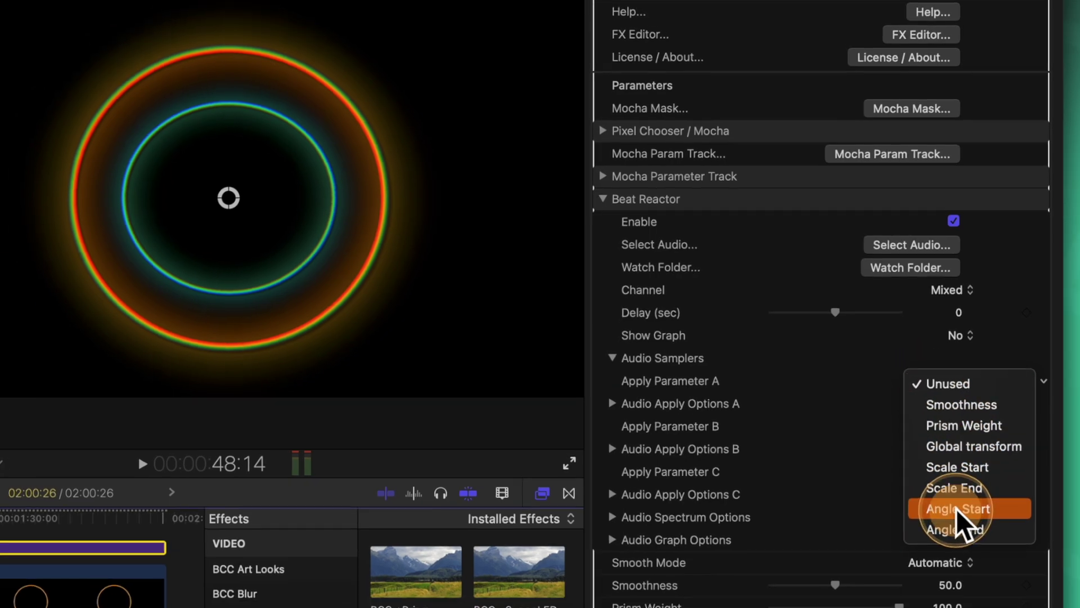
pyautogui.click(961, 518)
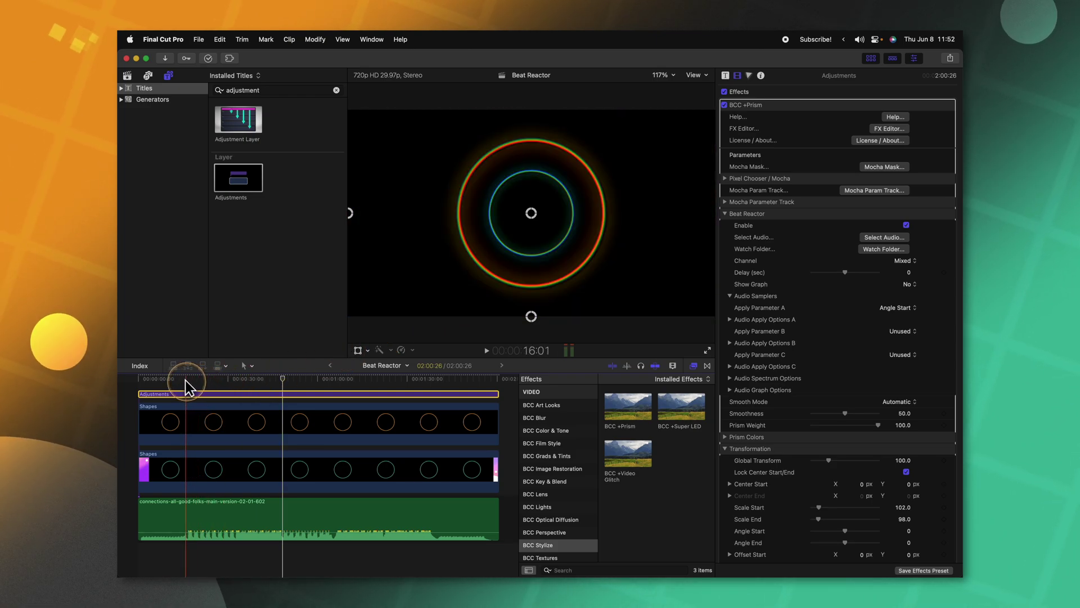
pyautogui.click(184, 379)
pyautogui.press('space')
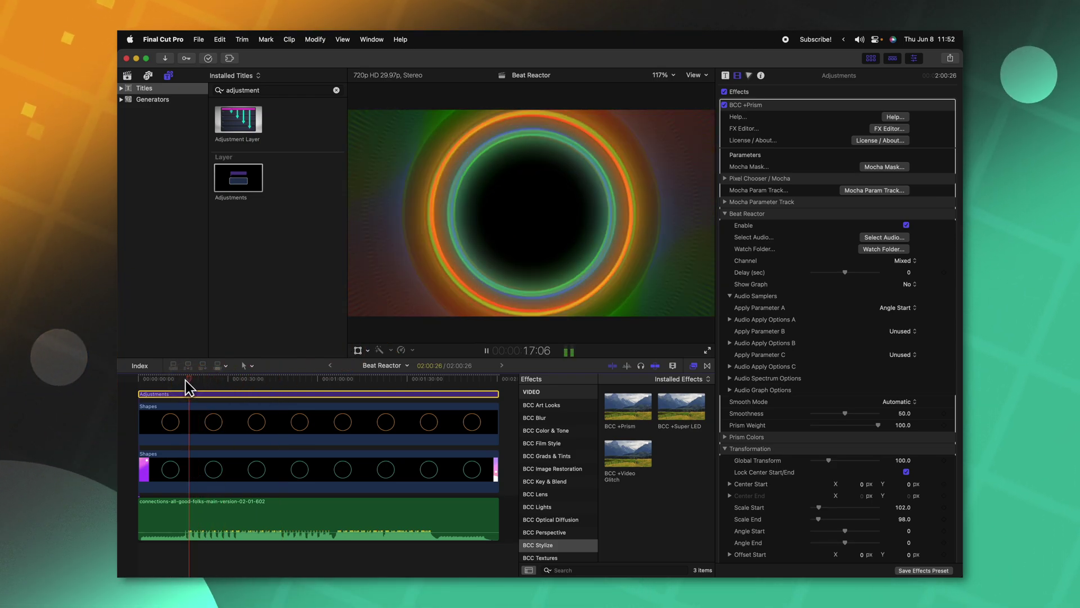